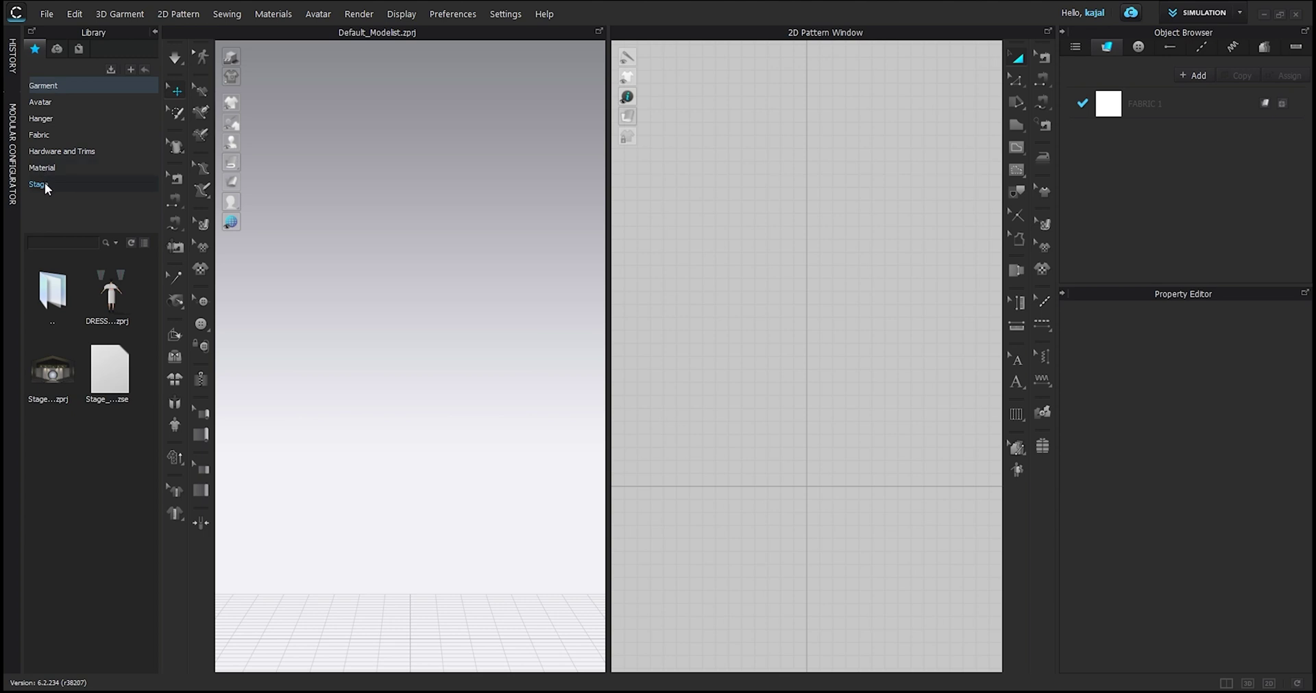
# Browse the library's Garment, Avatar and Hanger categories and look over the assets in each.
pyautogui.click(68, 84)
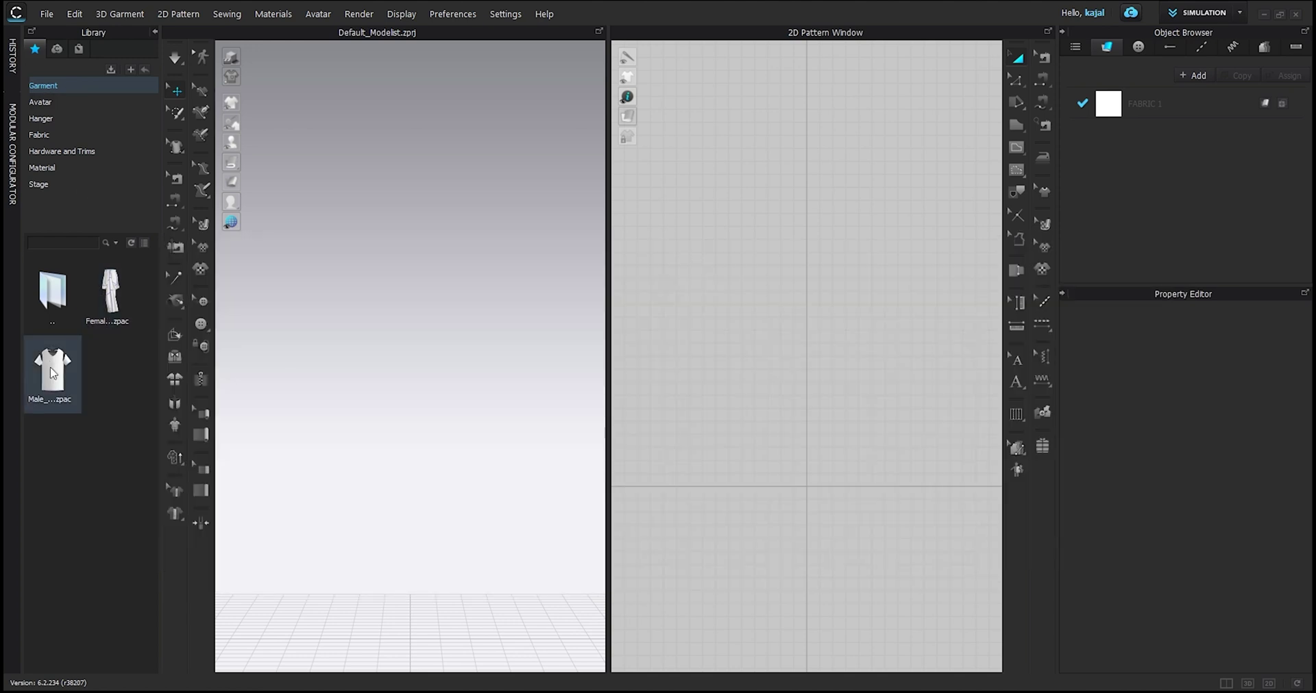
pyautogui.moveTo(57, 388)
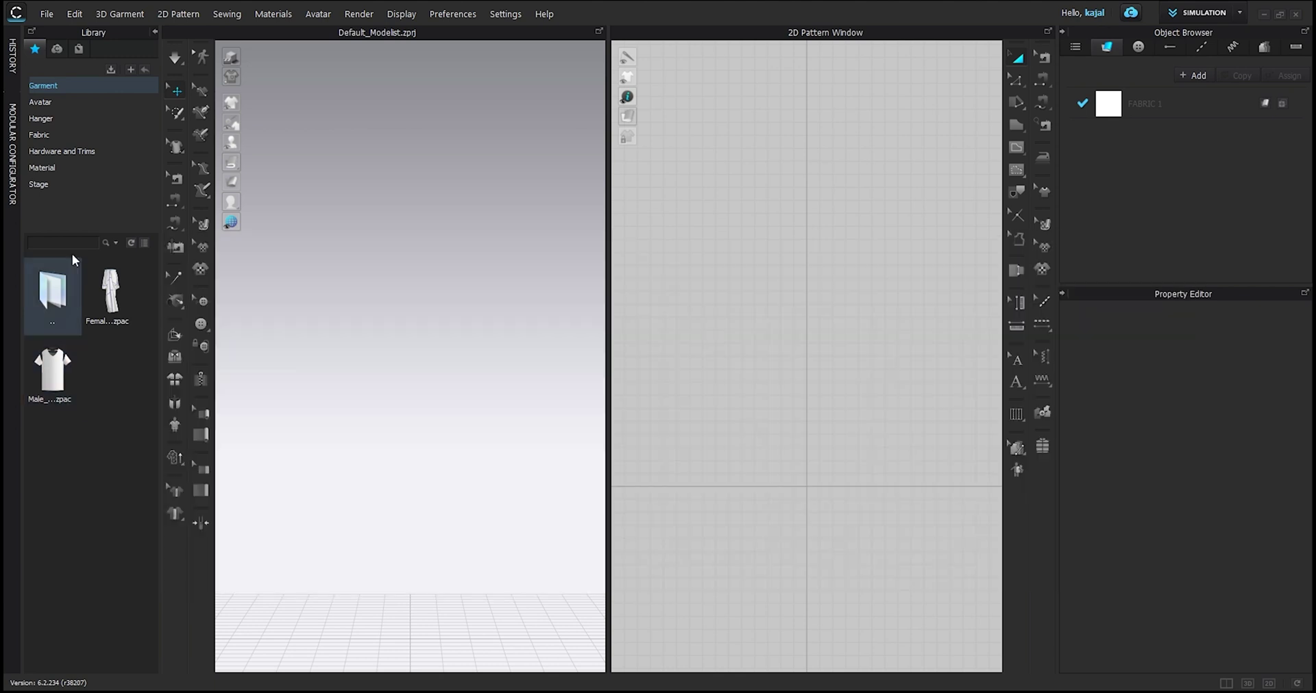
pyautogui.click(69, 103)
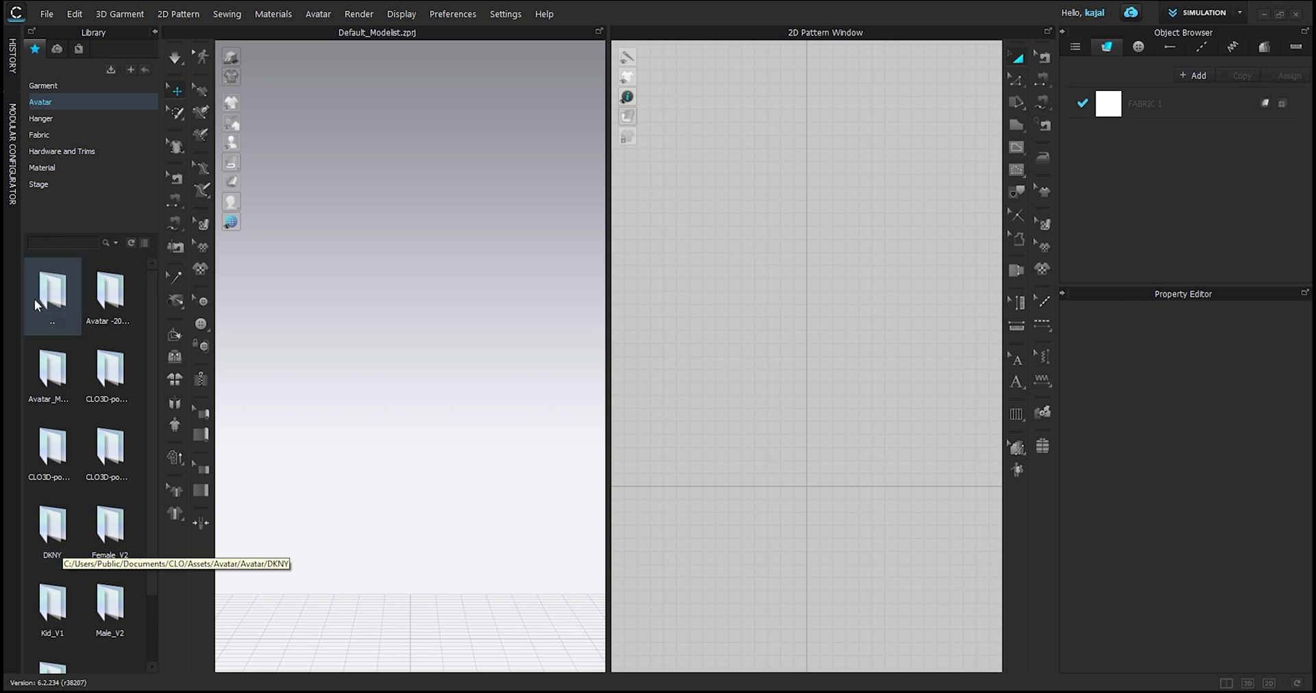
pyautogui.click(64, 119)
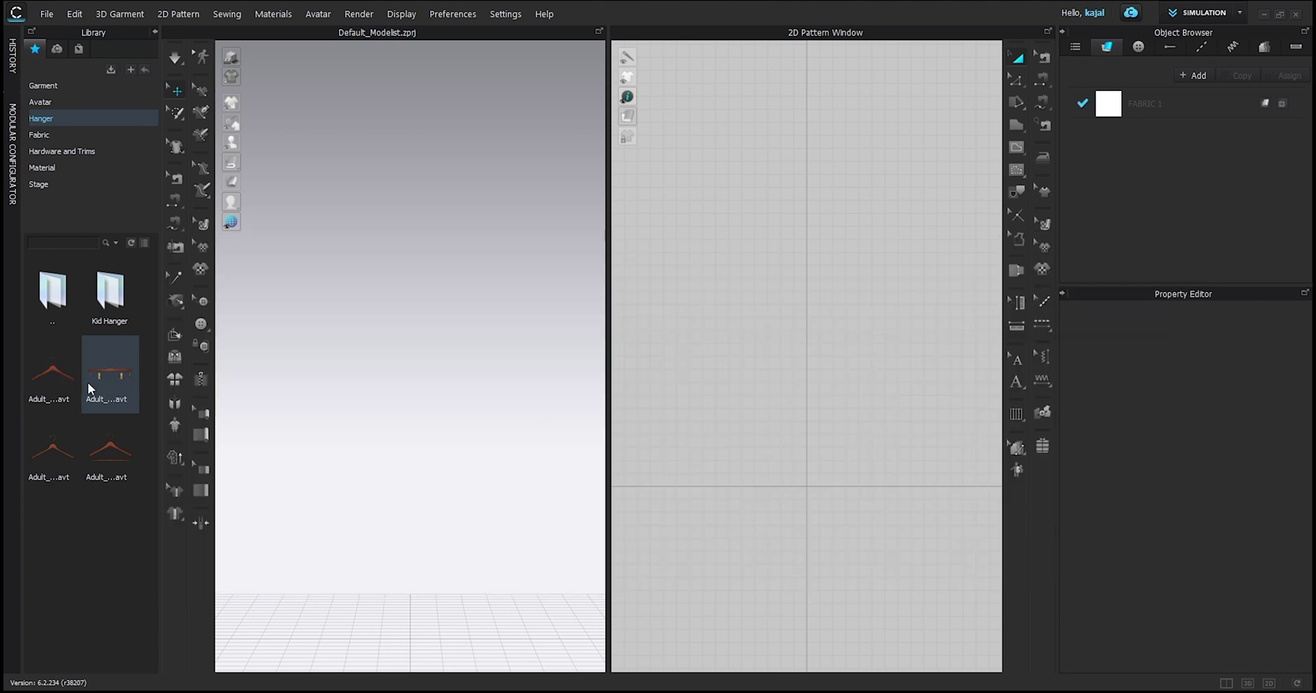
pyautogui.moveTo(100, 380)
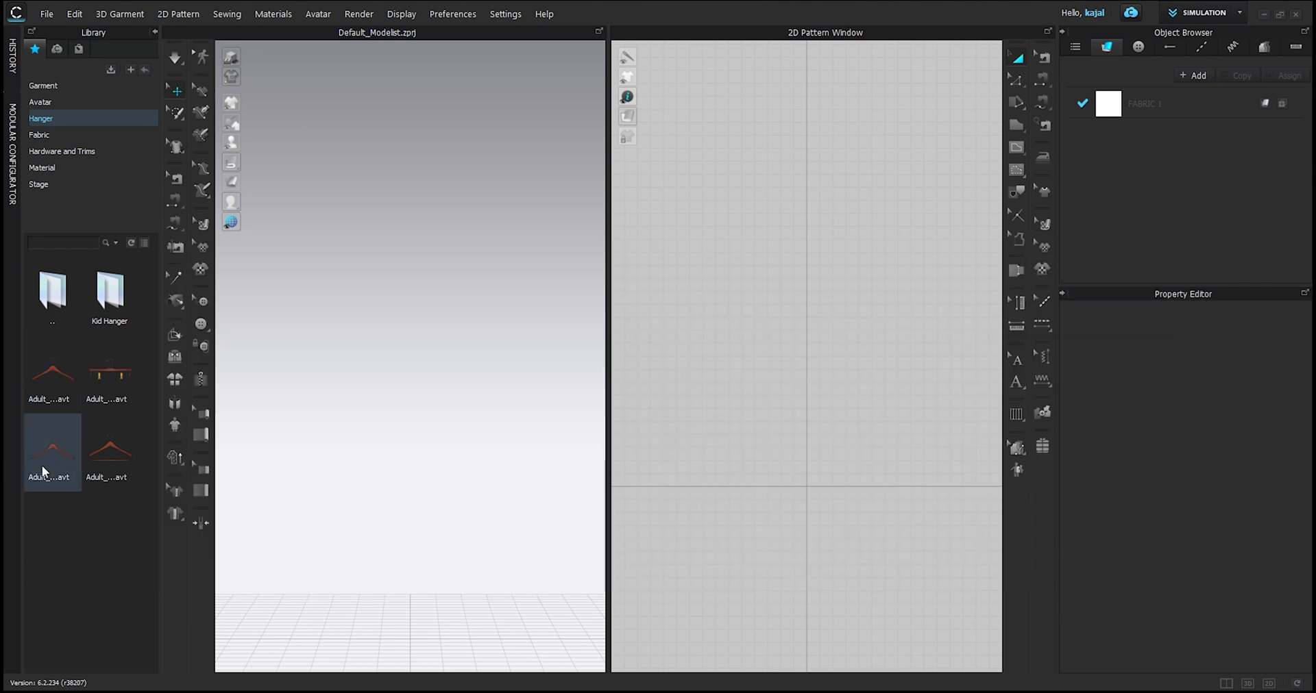
pyautogui.moveTo(42, 466)
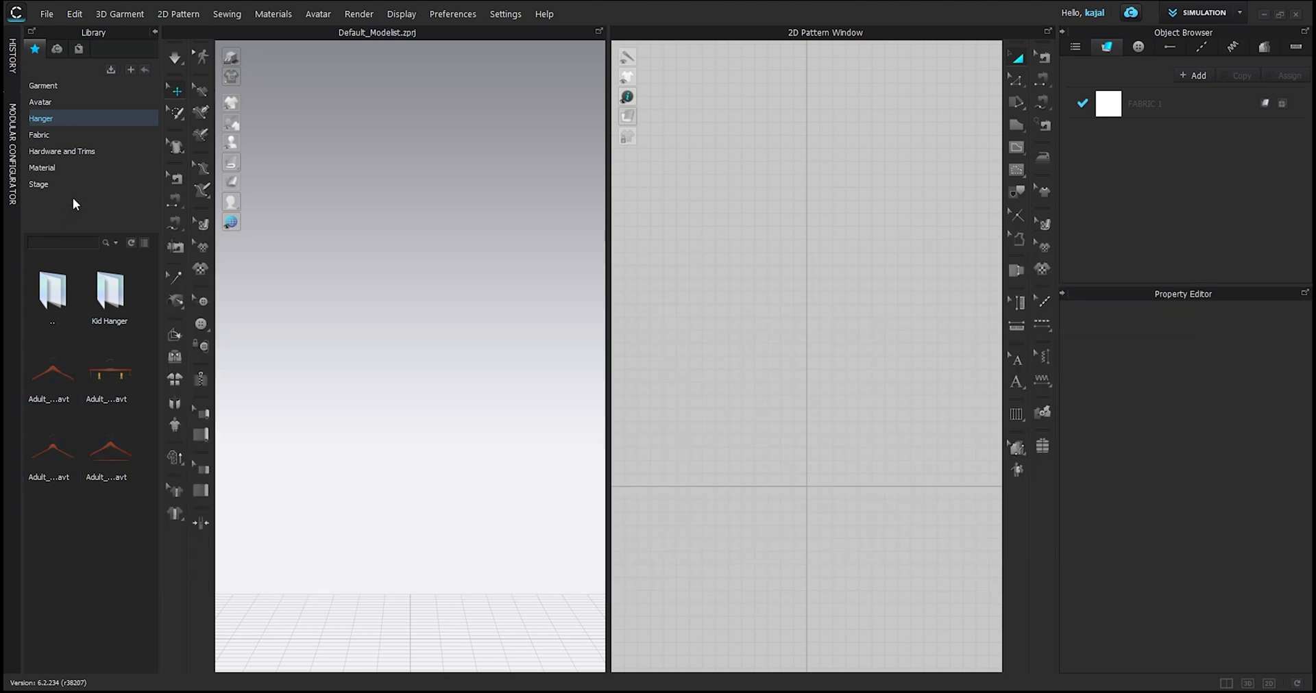
# Browse the Fabric category of the library and preview its fabrics, including Cotton_Canvas.
pyautogui.click(85, 138)
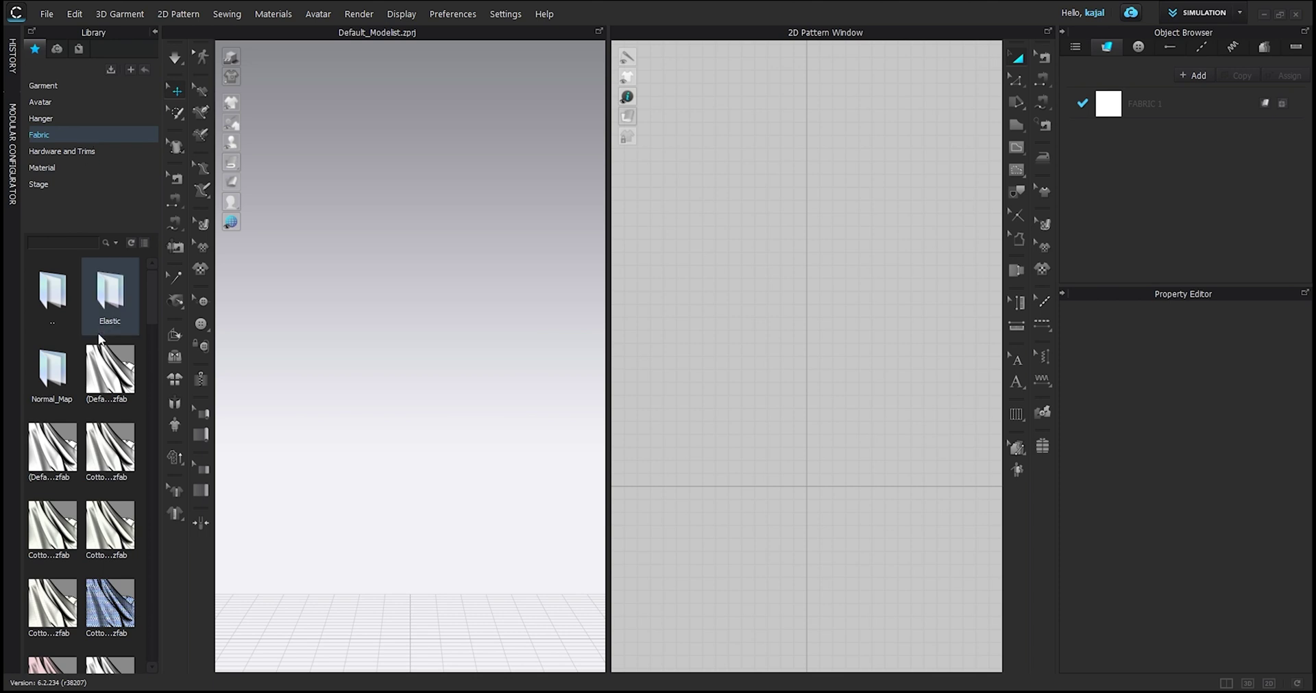
pyautogui.moveTo(102, 455)
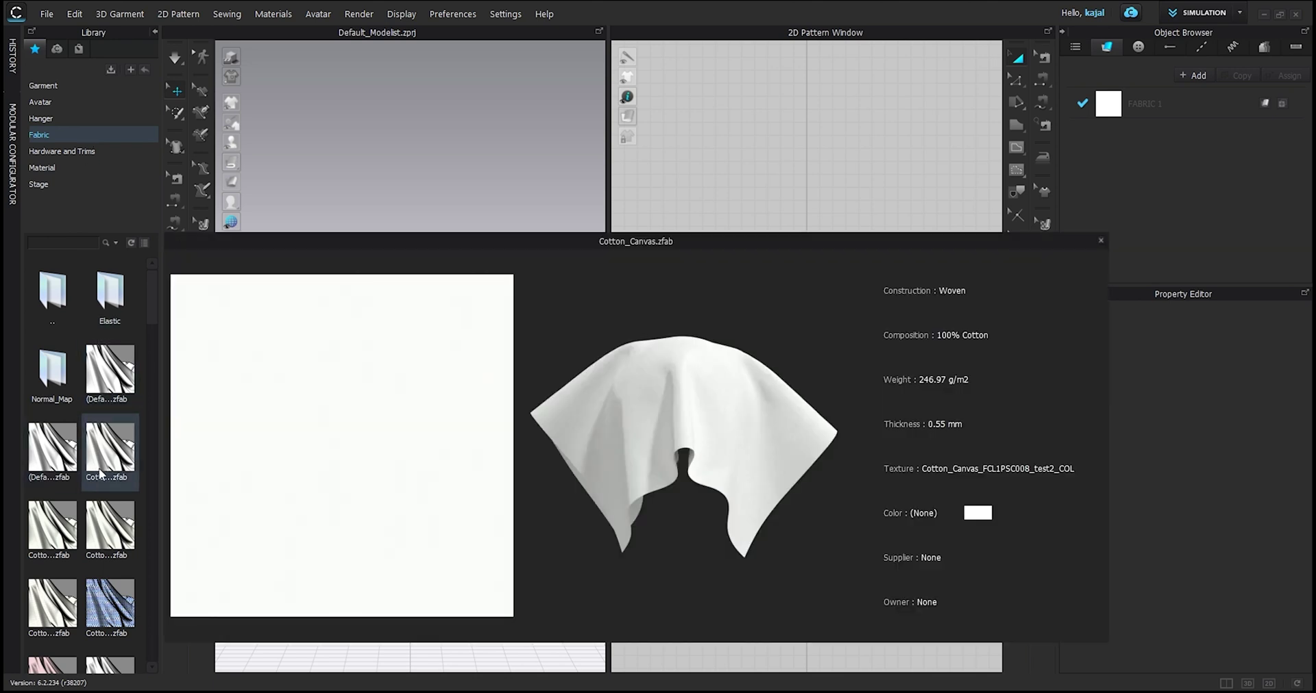
pyautogui.scroll(-5, 99, 467)
pyautogui.moveTo(96, 554)
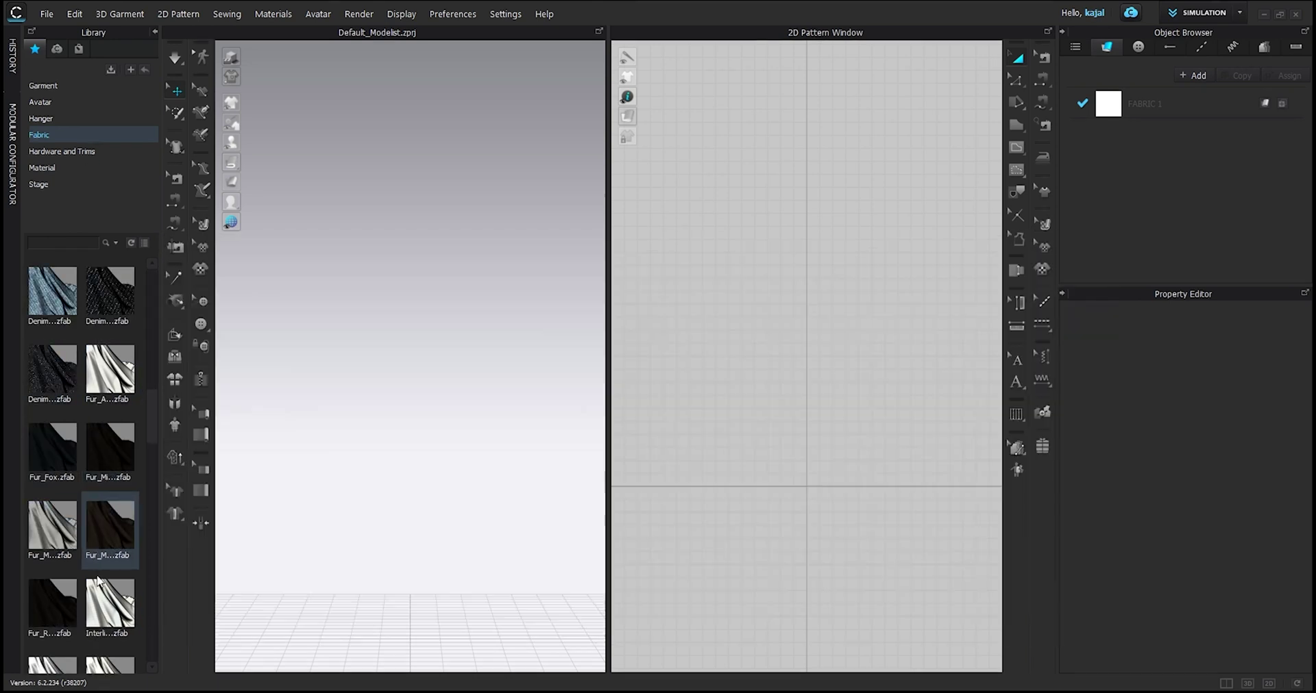
pyautogui.scroll(-3, 102, 631)
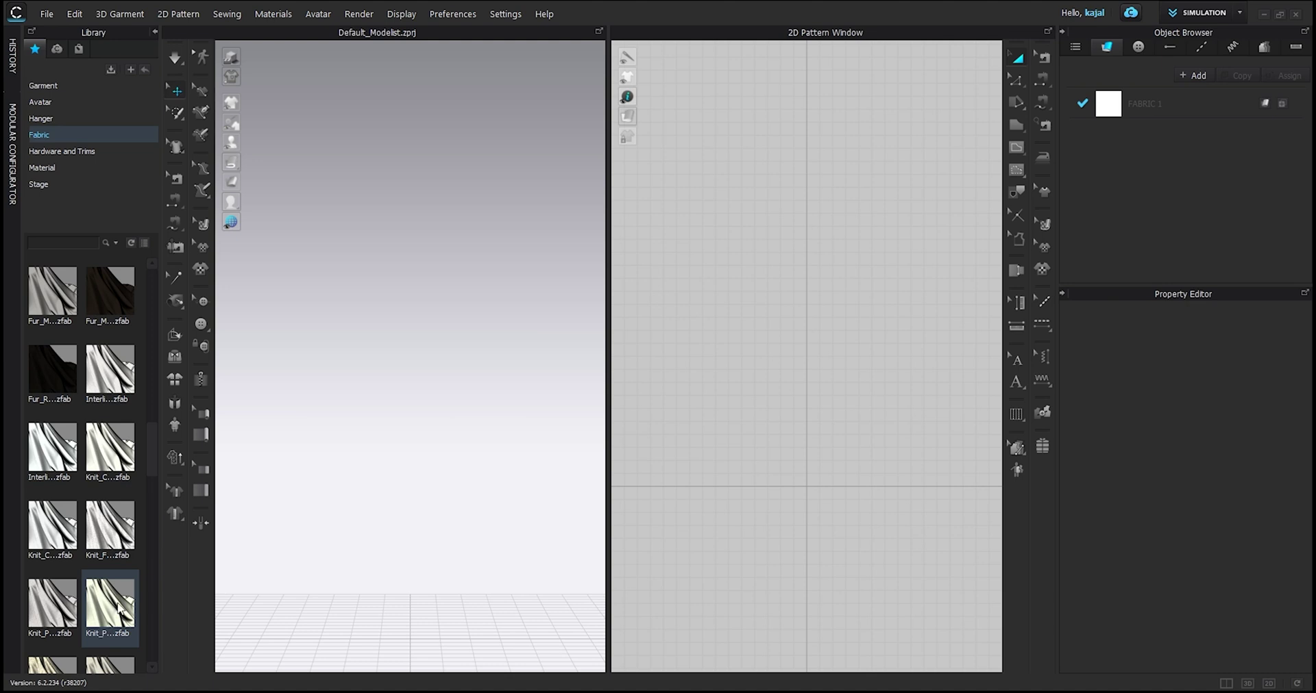
pyautogui.moveTo(107, 624)
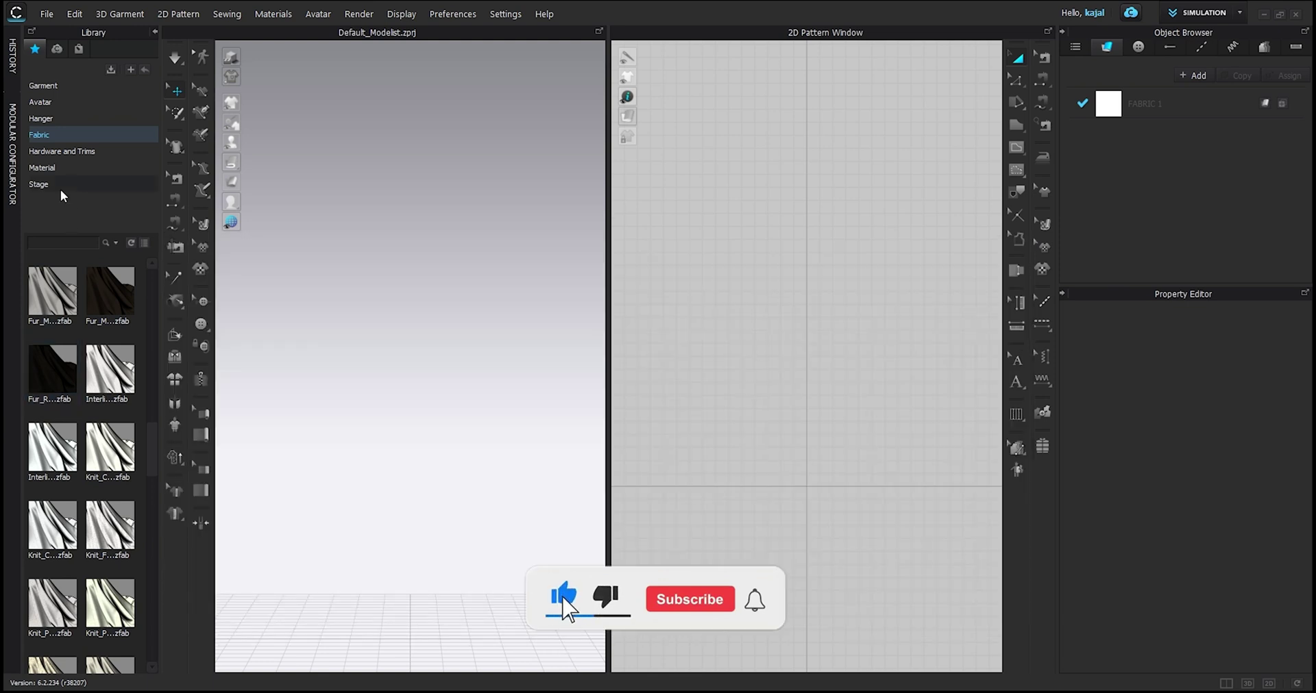
# Browse the library's Hardware and Trims, Material and Stage categories and look over their contents.
pyautogui.click(50, 146)
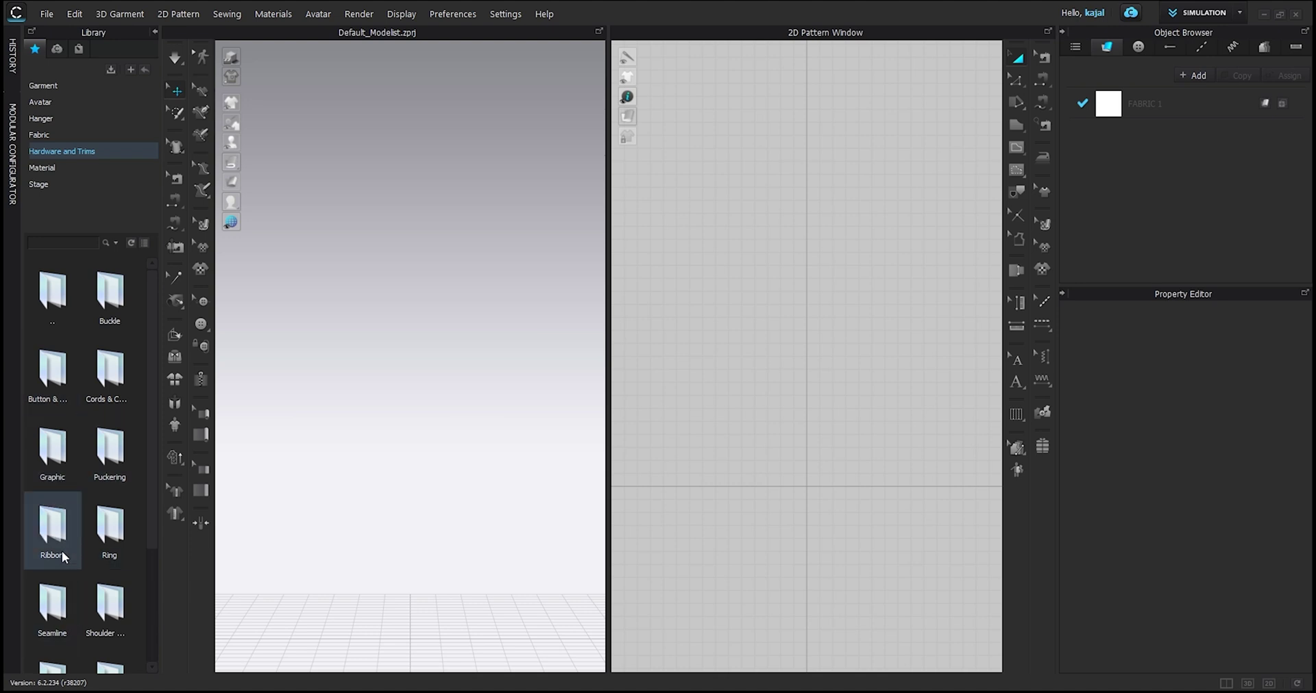
pyautogui.click(70, 169)
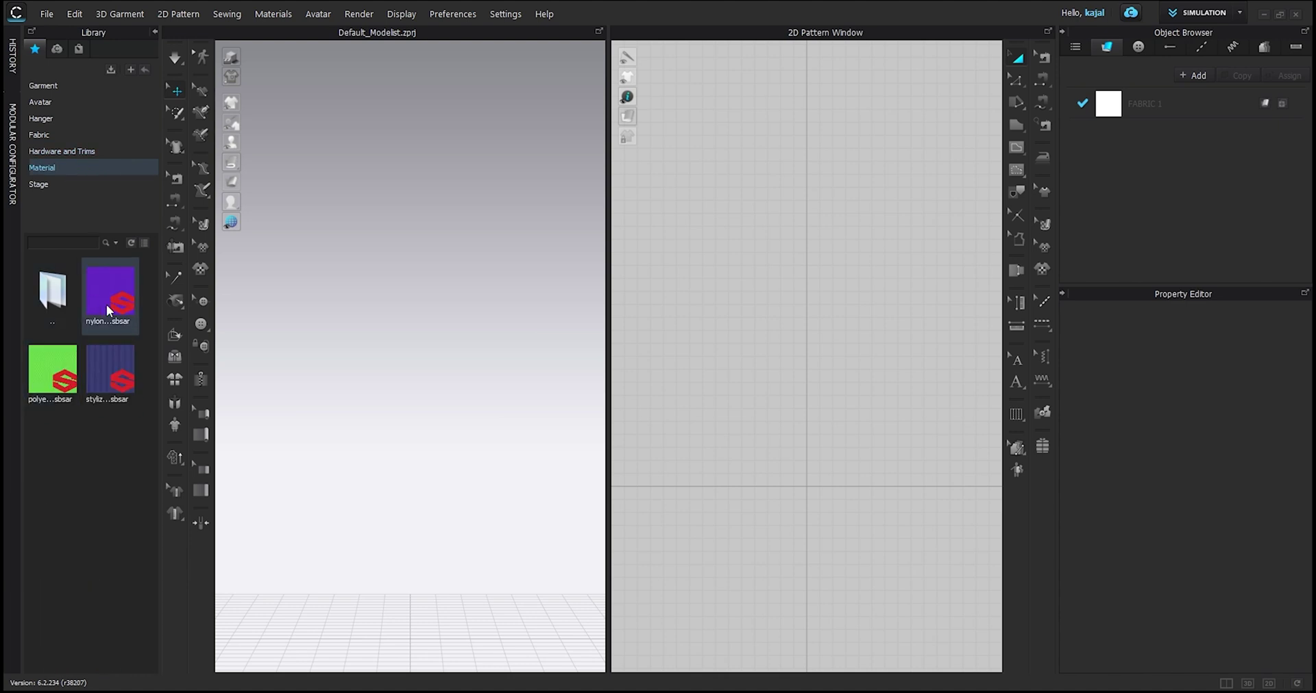
pyautogui.moveTo(108, 305)
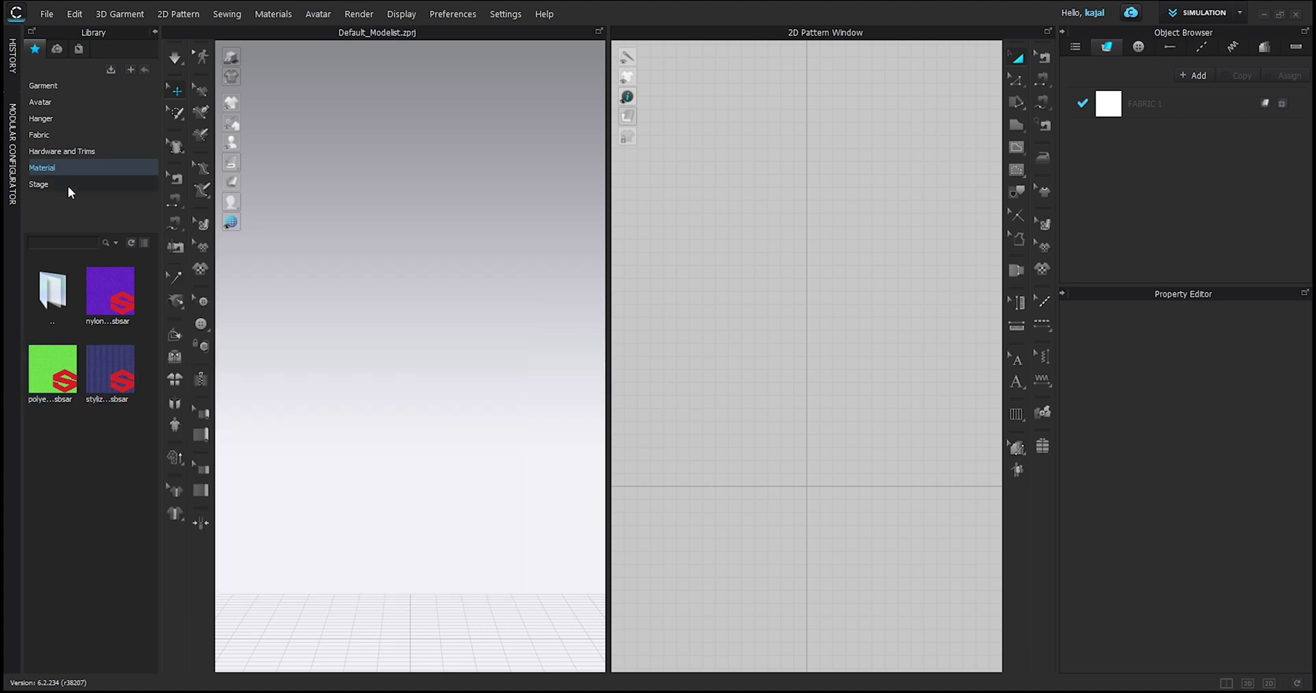
pyautogui.click(69, 184)
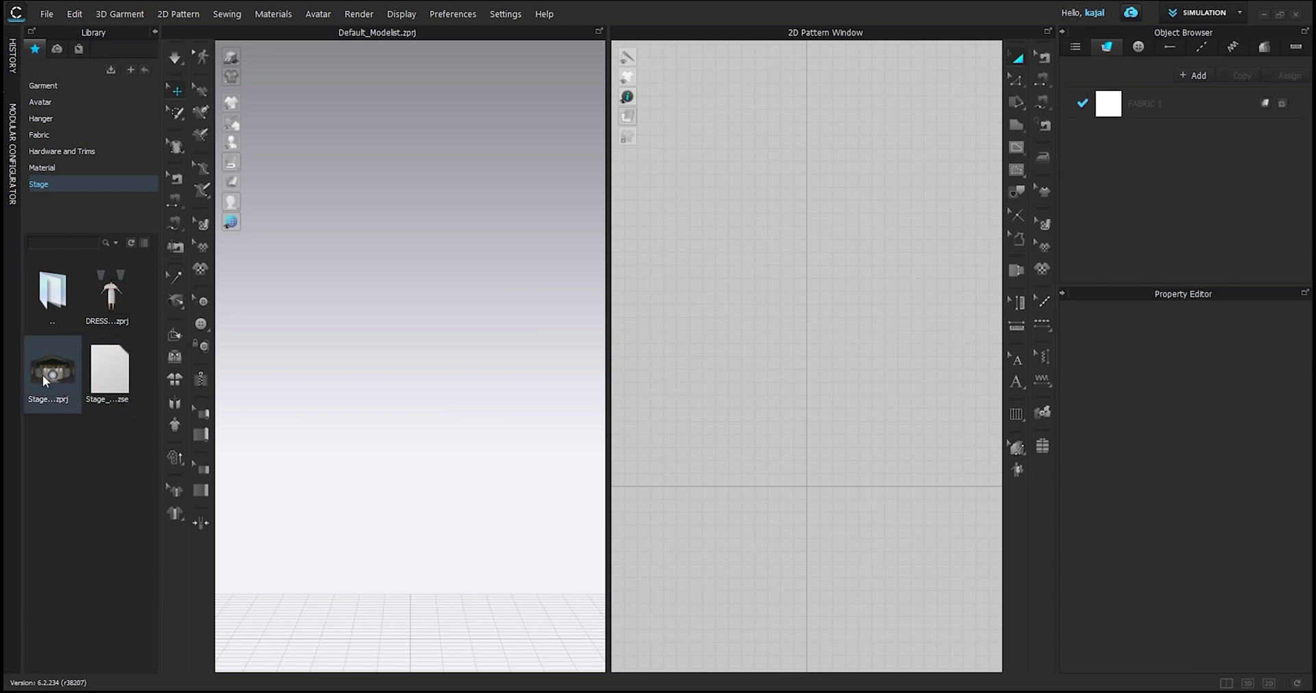
pyautogui.moveTo(42, 375)
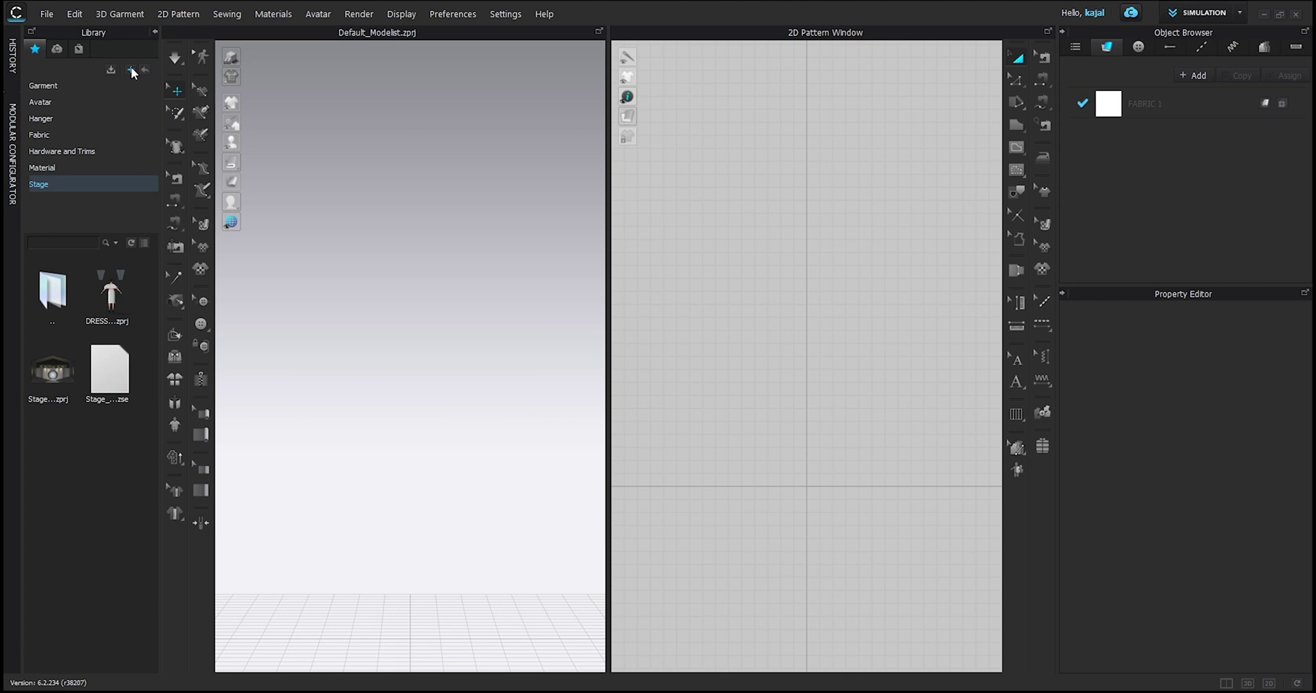
# Add the Pattern folder from Downloads to the library favorites and open it.
pyautogui.click(131, 70)
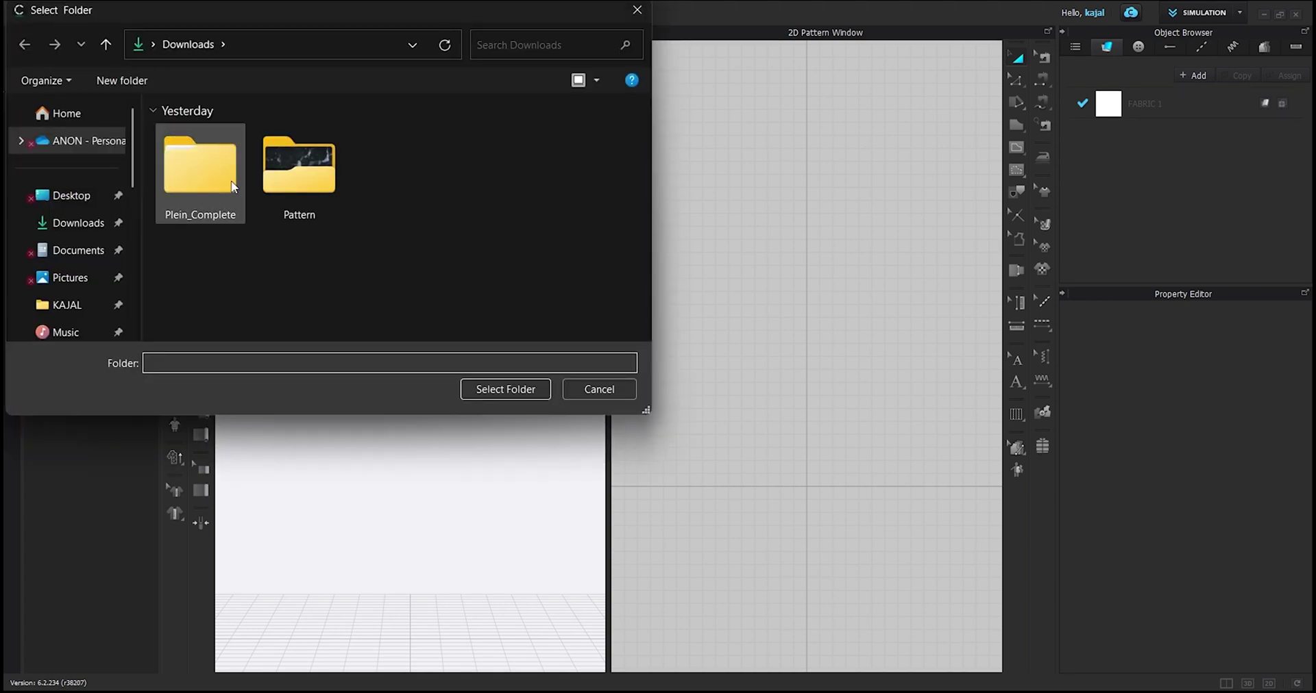
pyautogui.click(292, 162)
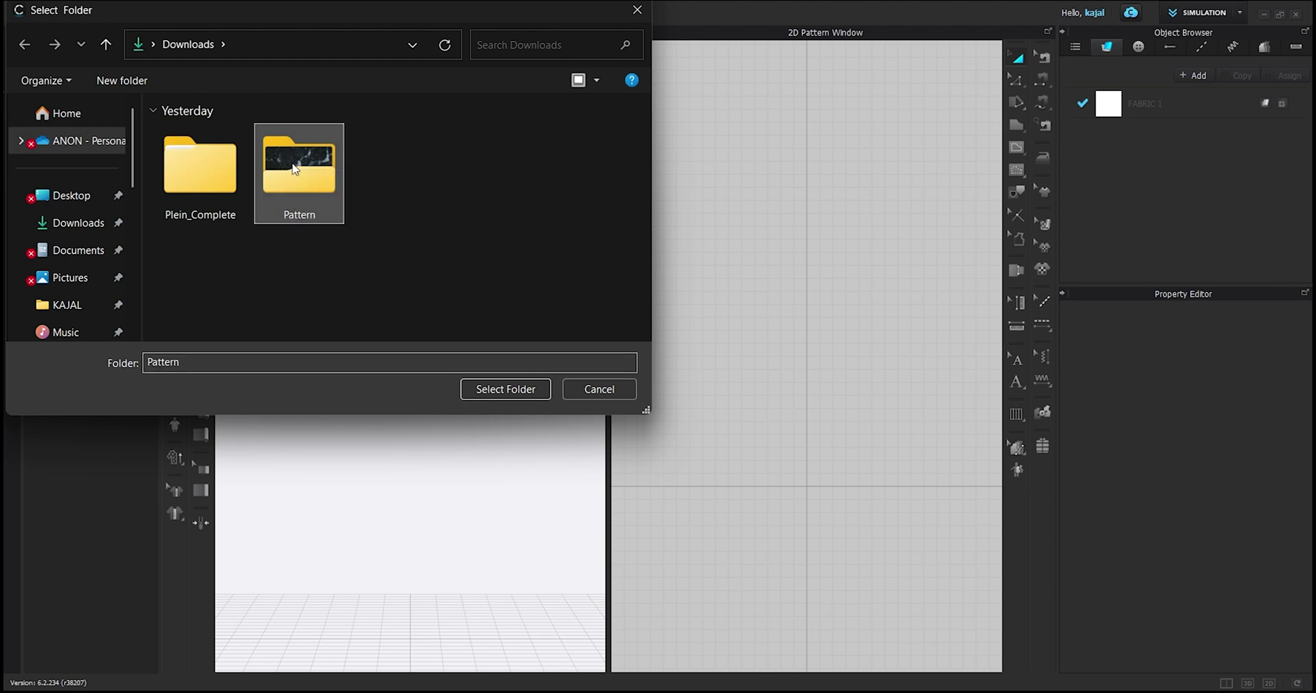
pyautogui.click(510, 388)
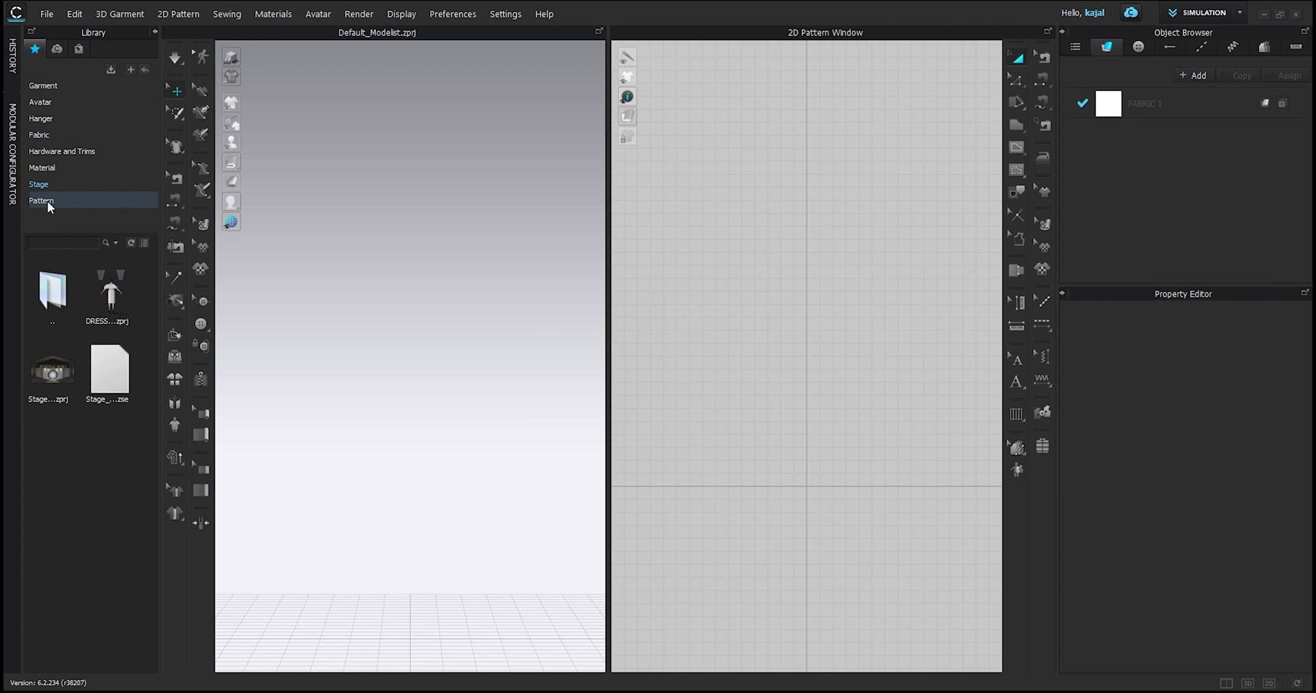
pyautogui.click(75, 198)
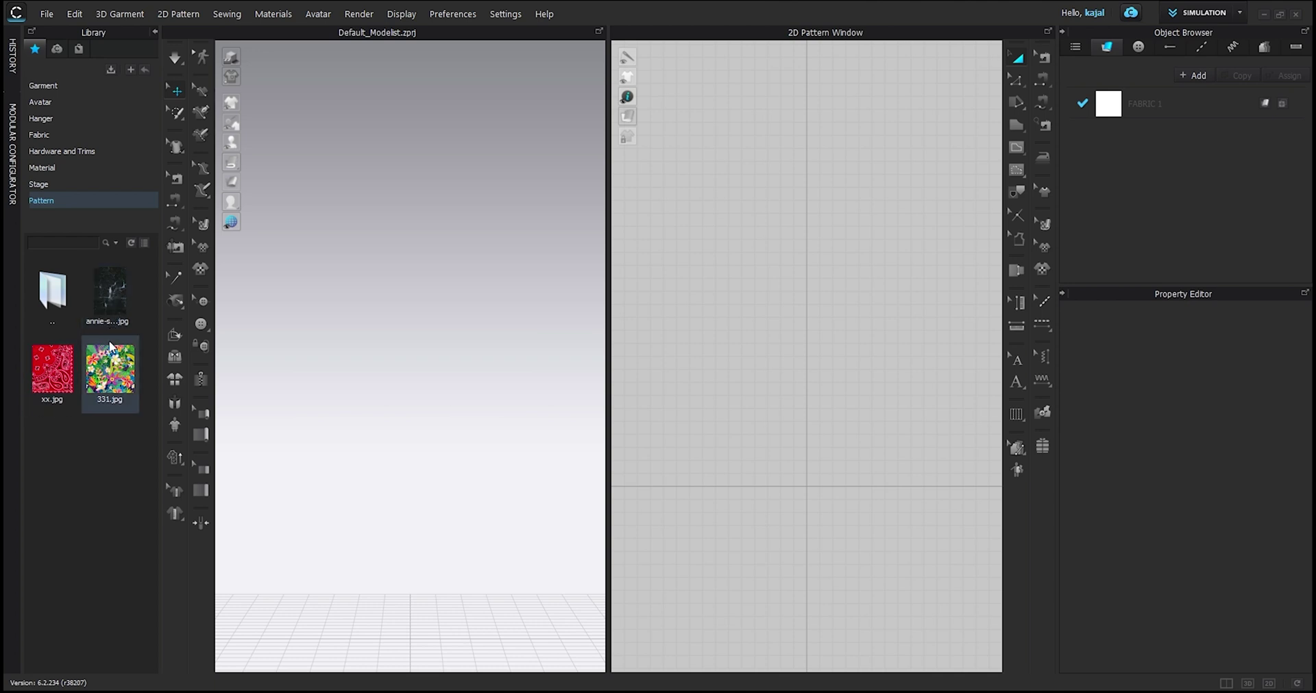
# Reset the library favorites to their defaults to remove the added Pattern folder.
pyautogui.click(144, 70)
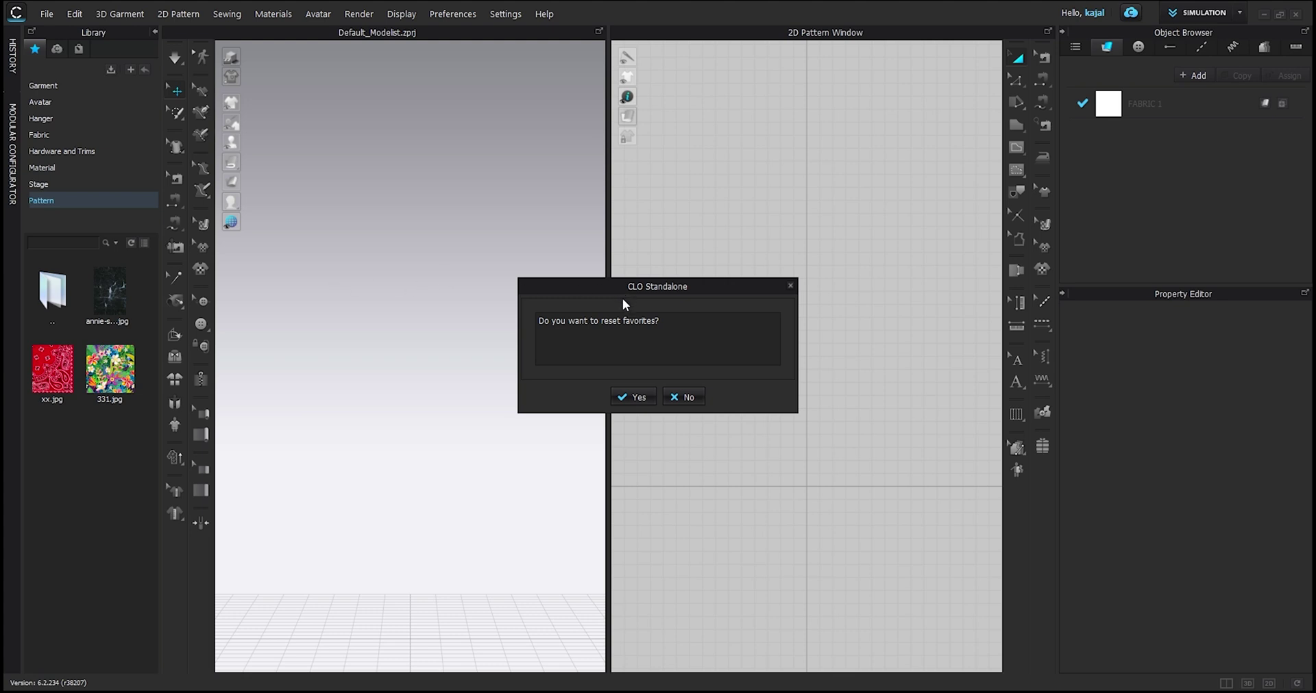
pyautogui.click(629, 398)
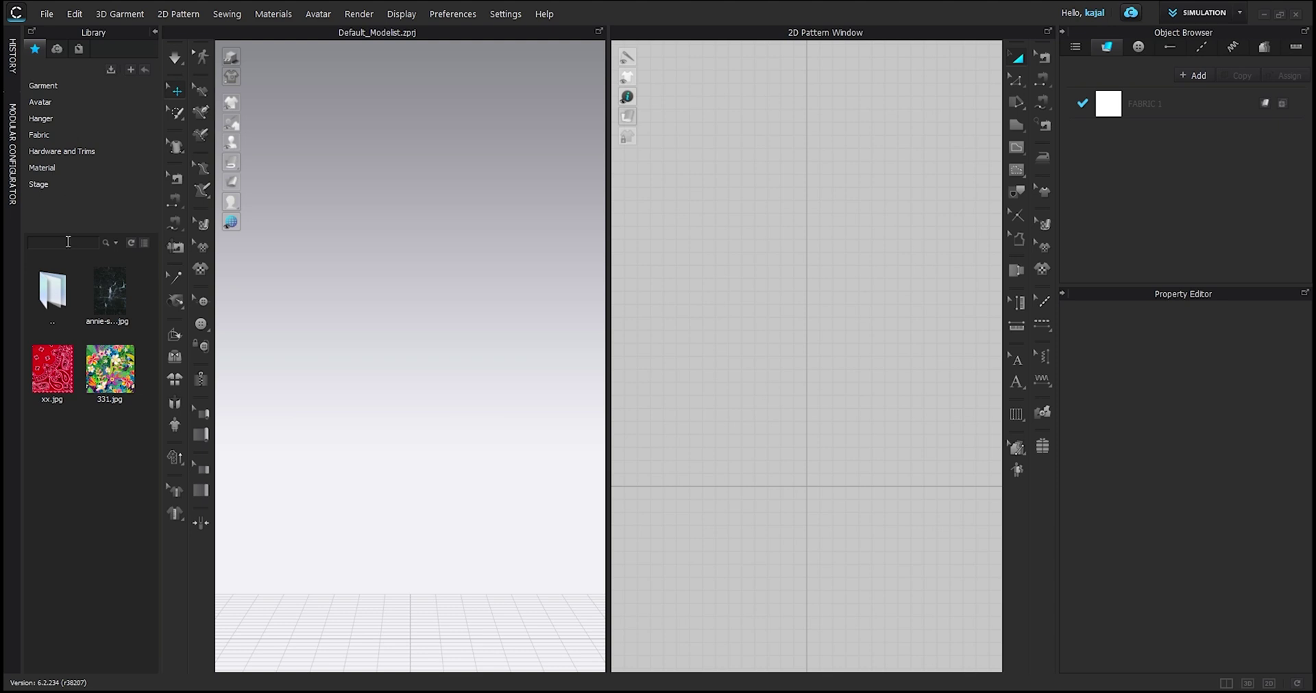
# Load the Male_T-shirt.zpac garment from the library into the 3D window.
pyautogui.click(65, 85)
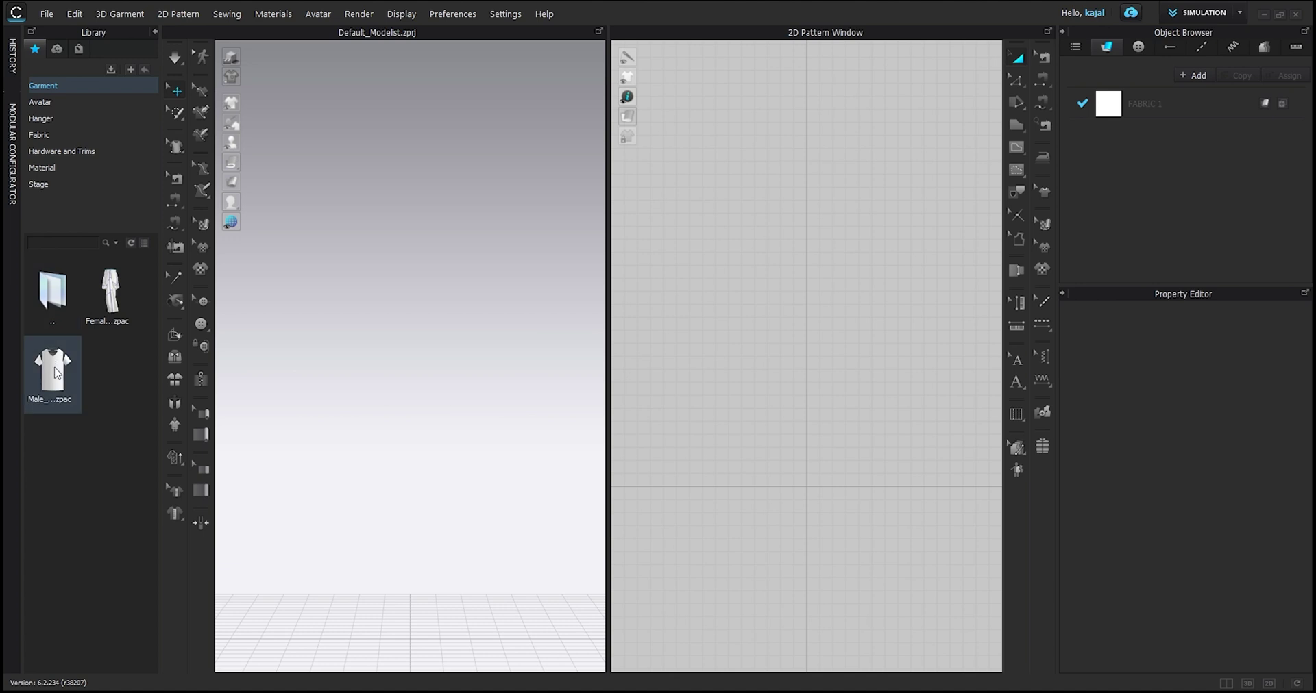
pyautogui.moveTo(55, 374)
pyautogui.moveTo(52, 374); pyautogui.dragTo(389, 284)
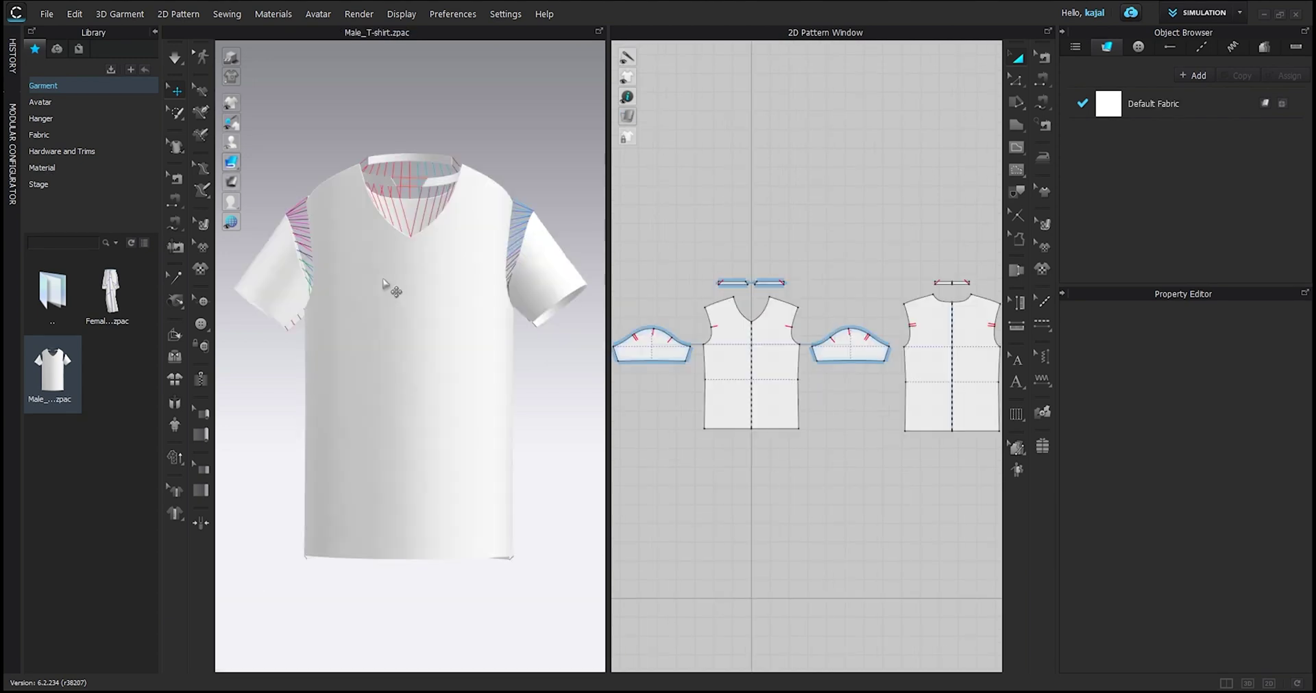
# Load the FV2_Feifei avatar from the library's Female_V2 folder into the 3D window.
pyautogui.click(63, 100)
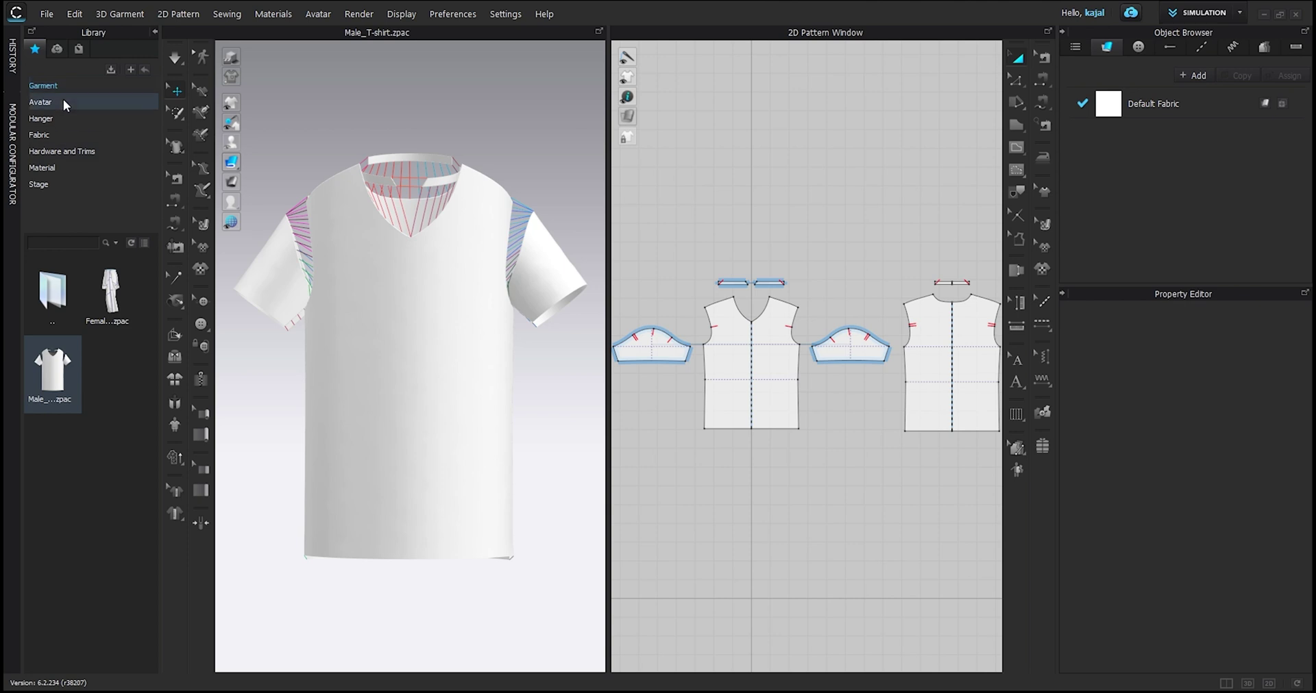
pyautogui.scroll(-1, 97, 381)
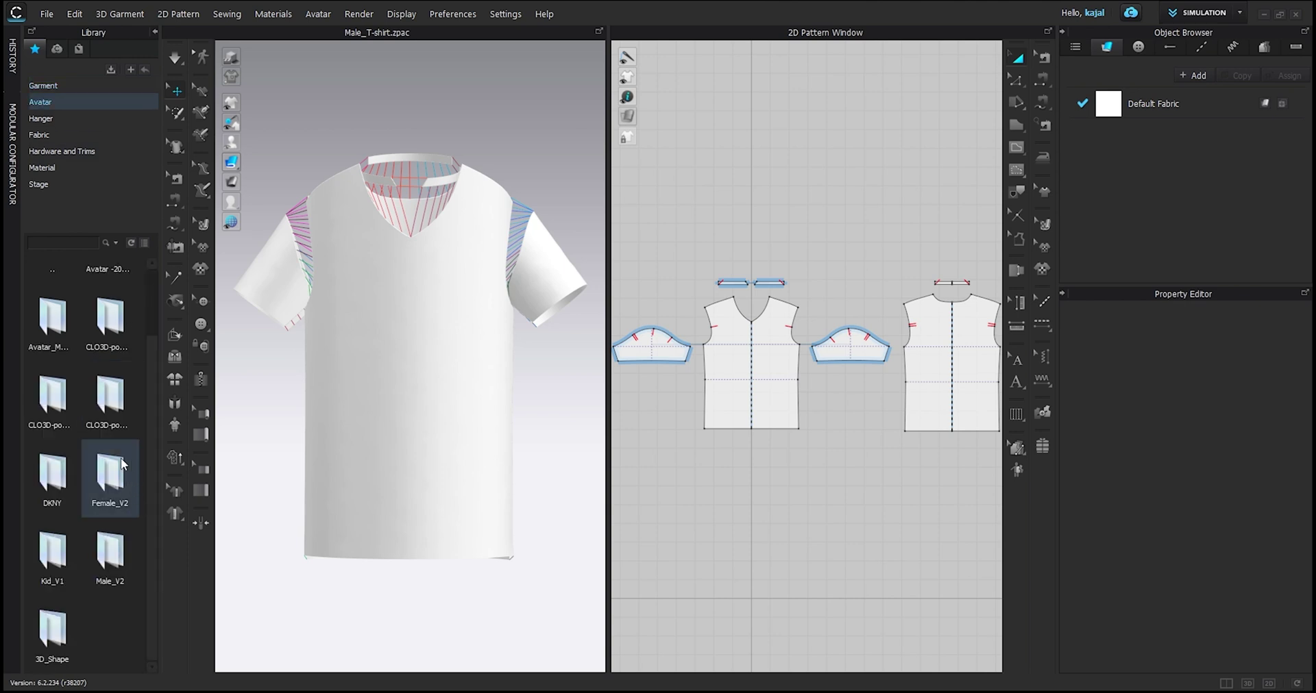
pyautogui.doubleClick(103, 495)
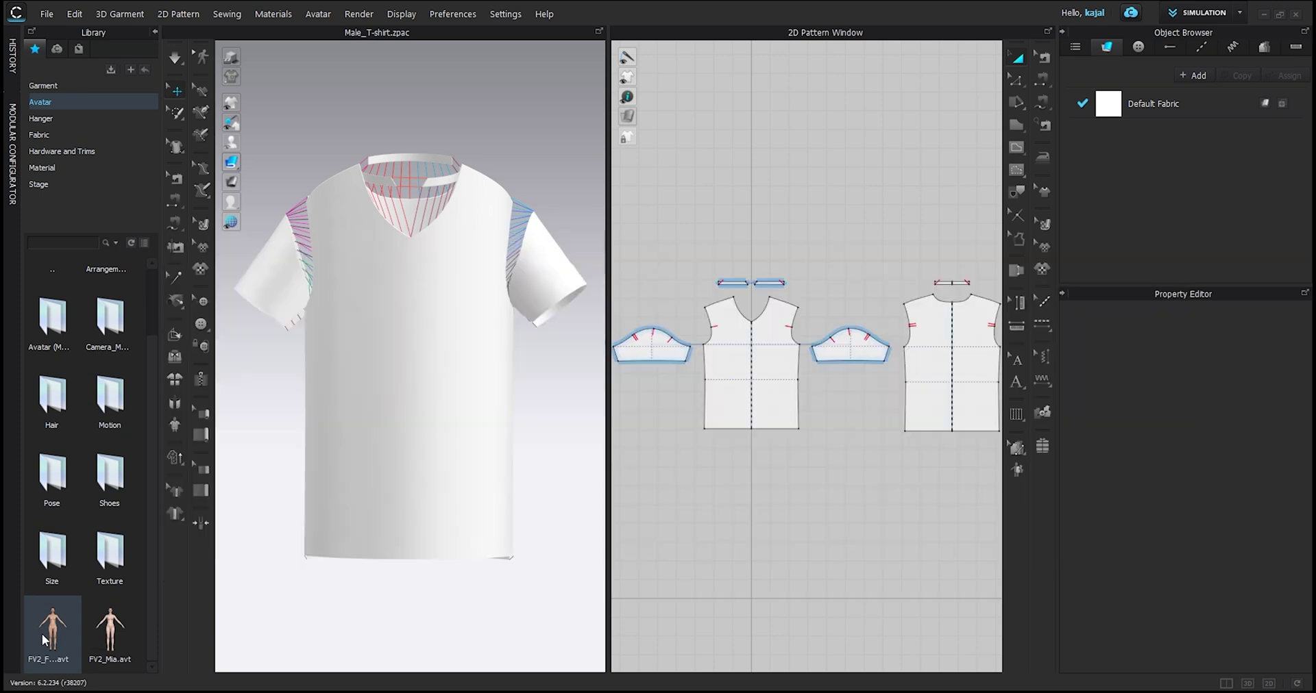
pyautogui.moveTo(396, 258); pyautogui.dragTo(397, 259)
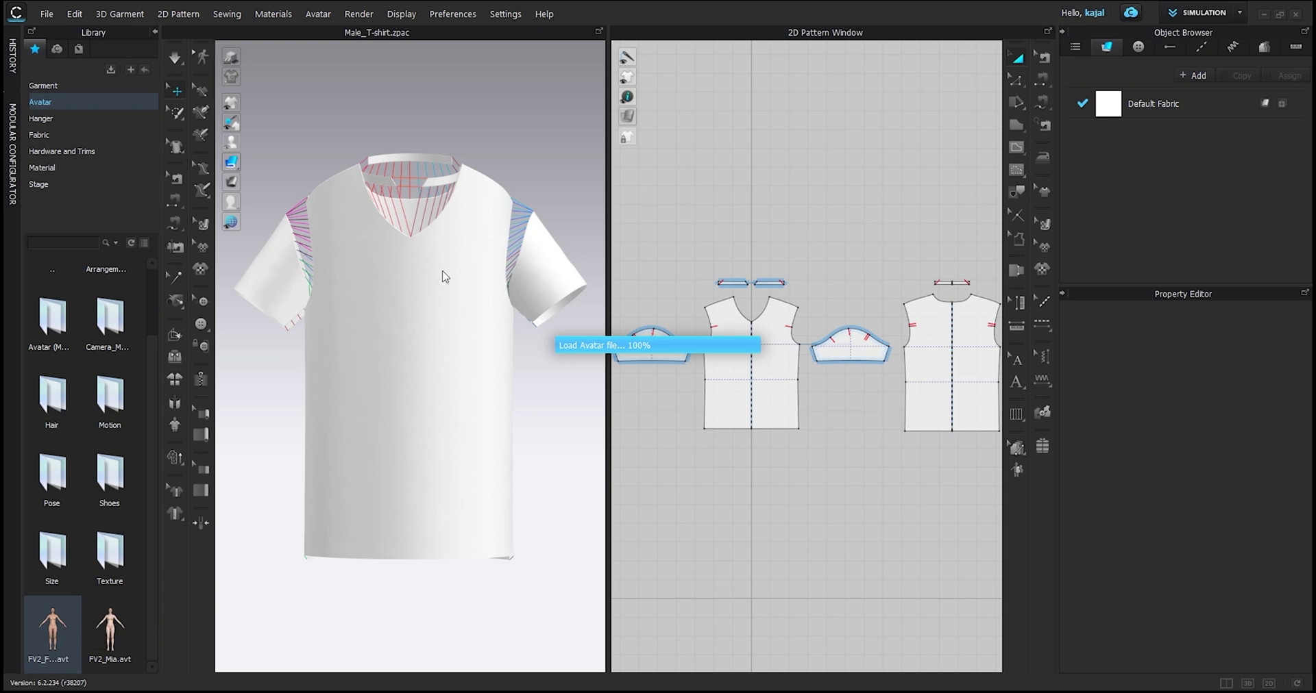
pyautogui.moveTo(404, 329); pyautogui.dragTo(505, 385, button='right')
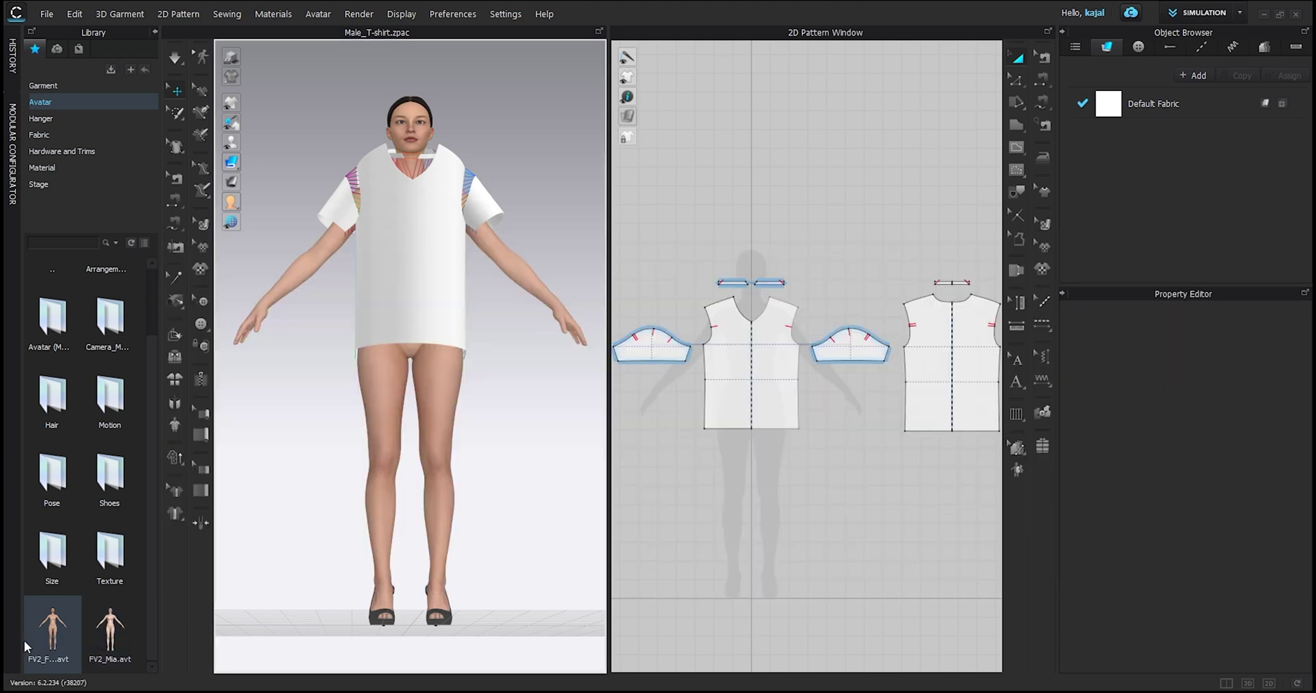
# Add the FV2_Feifei avatar to the workspace with load type Add and zero X, Y and Z translation.
pyautogui.moveTo(48, 628)
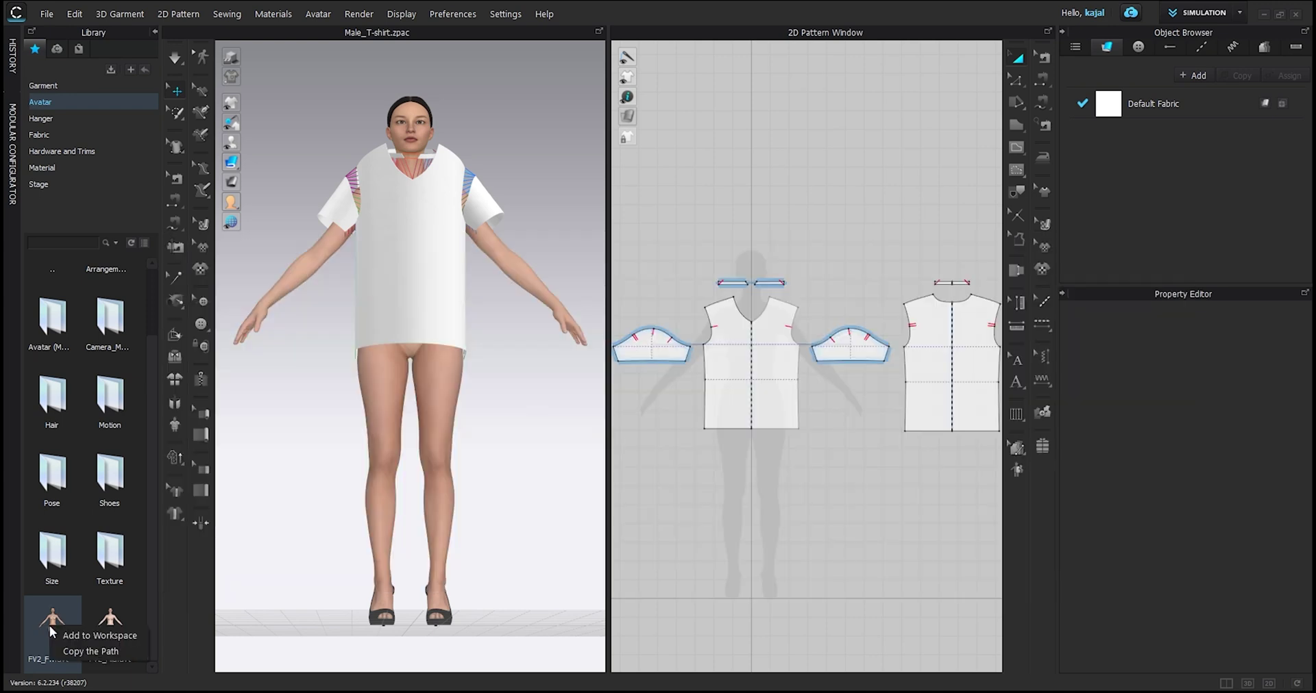
pyautogui.rightClick(51, 628)
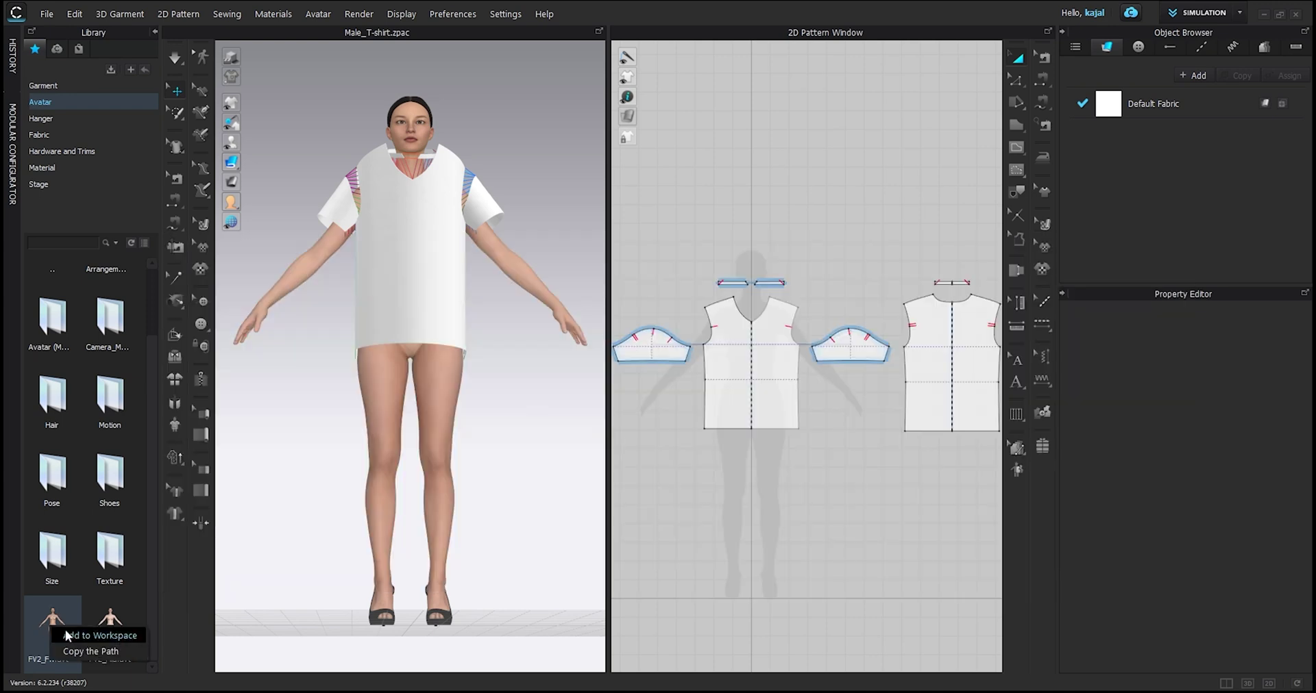
pyautogui.click(77, 634)
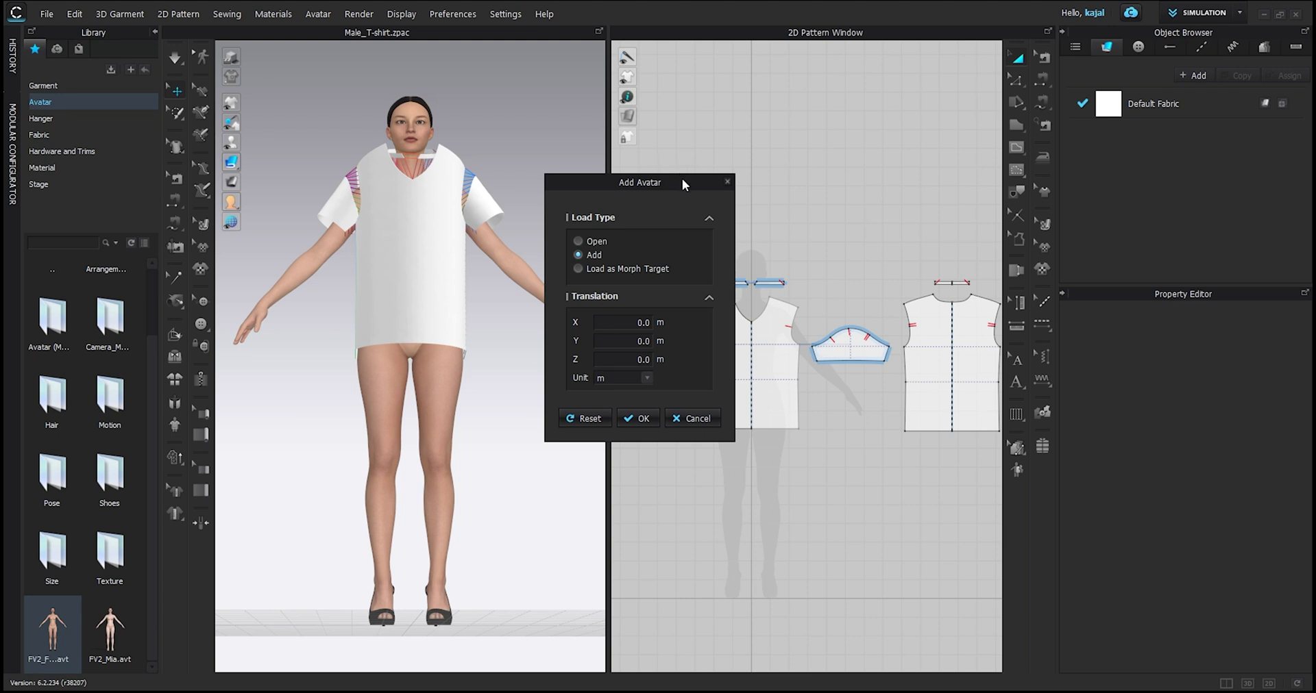
pyautogui.click(636, 415)
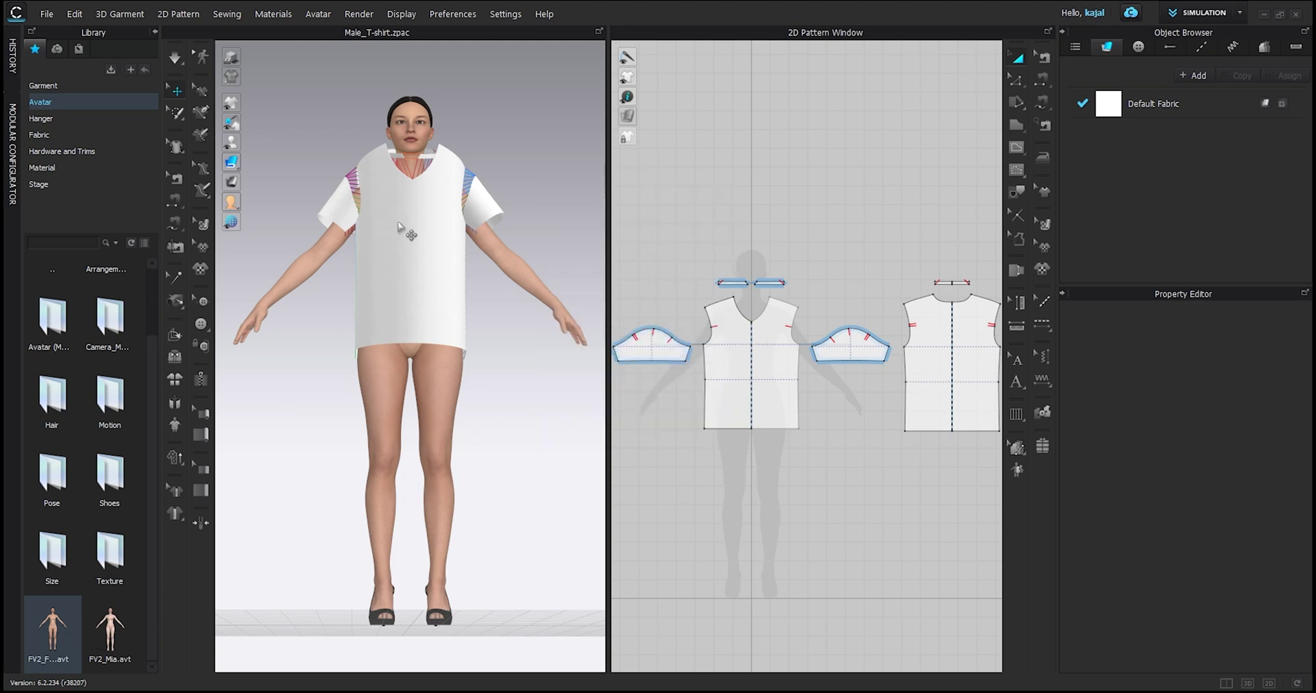
pyautogui.moveTo(350, 422); pyautogui.dragTo(378, 439, button='right')
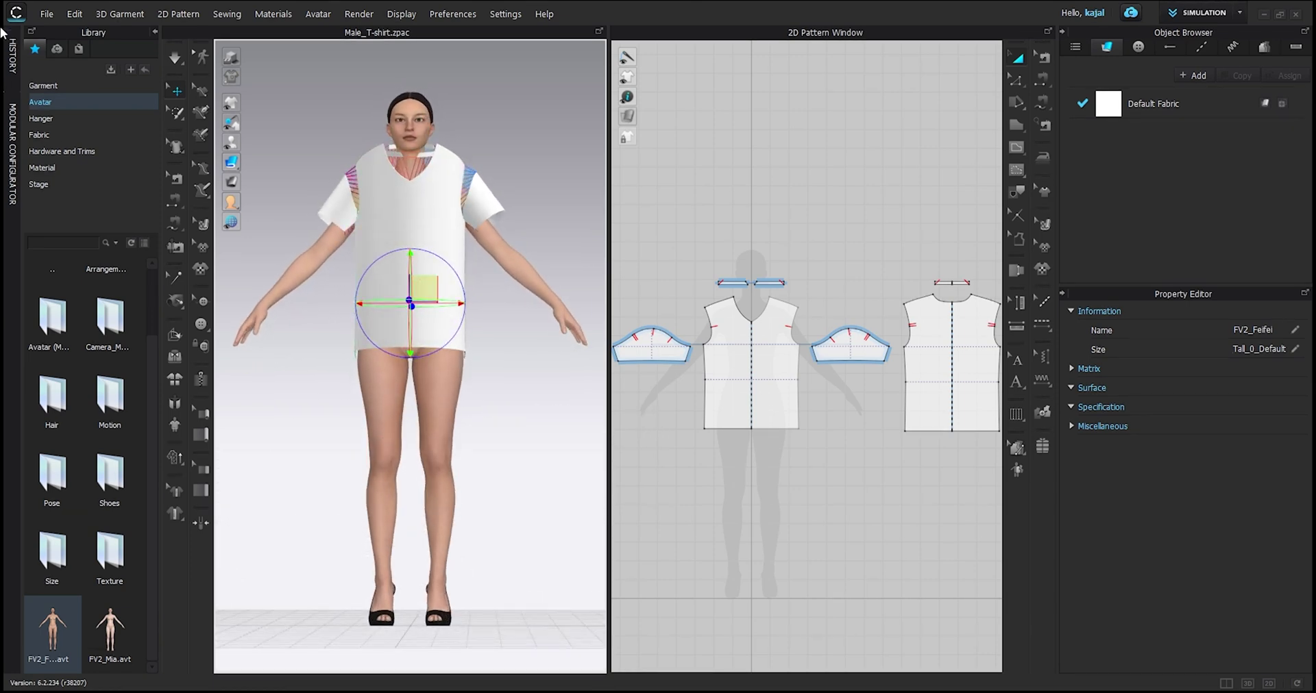
# Start a new project to clear the T-shirt and select the avatar's torso in the 3D window.
pyautogui.click(46, 21)
pyautogui.click(42, 29)
pyautogui.click(439, 277)
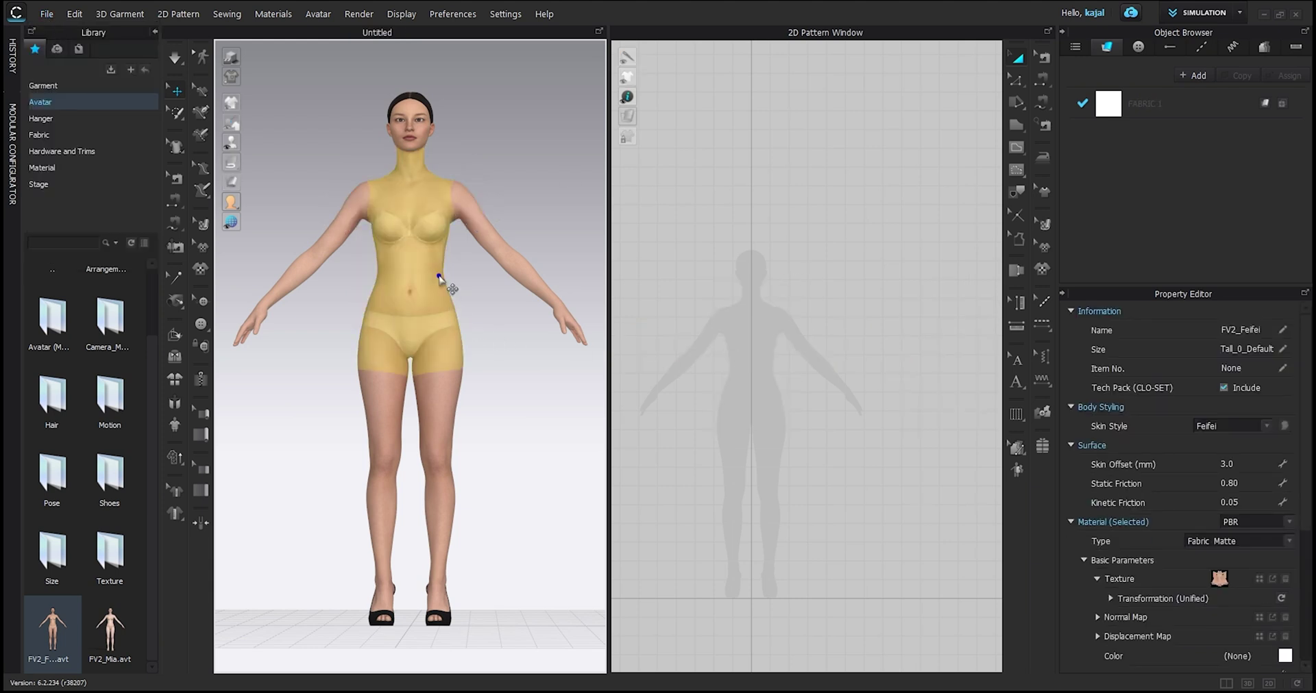
# Delete the selected FV2_Feifei avatar from the 3D window.
pyautogui.press('Delete')
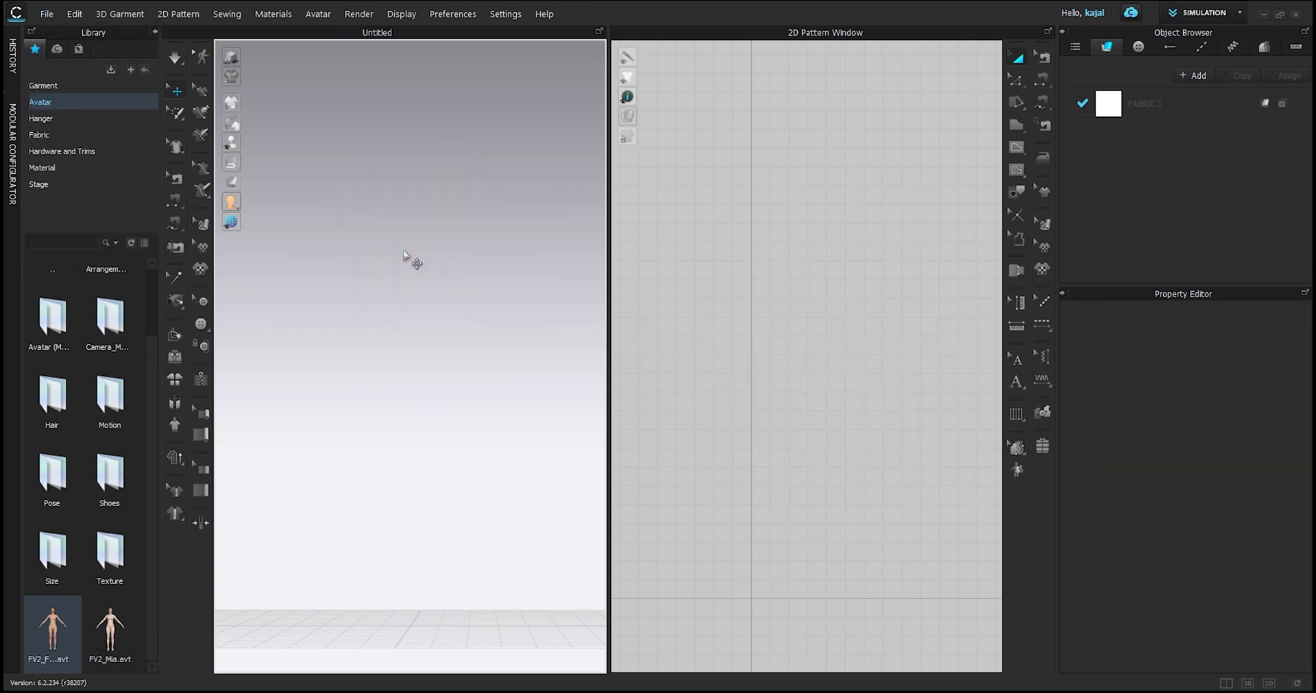
# Refresh the library's avatar folder and display its contents as a list instead of thumbnails.
pyautogui.scroll(1, 133, 339)
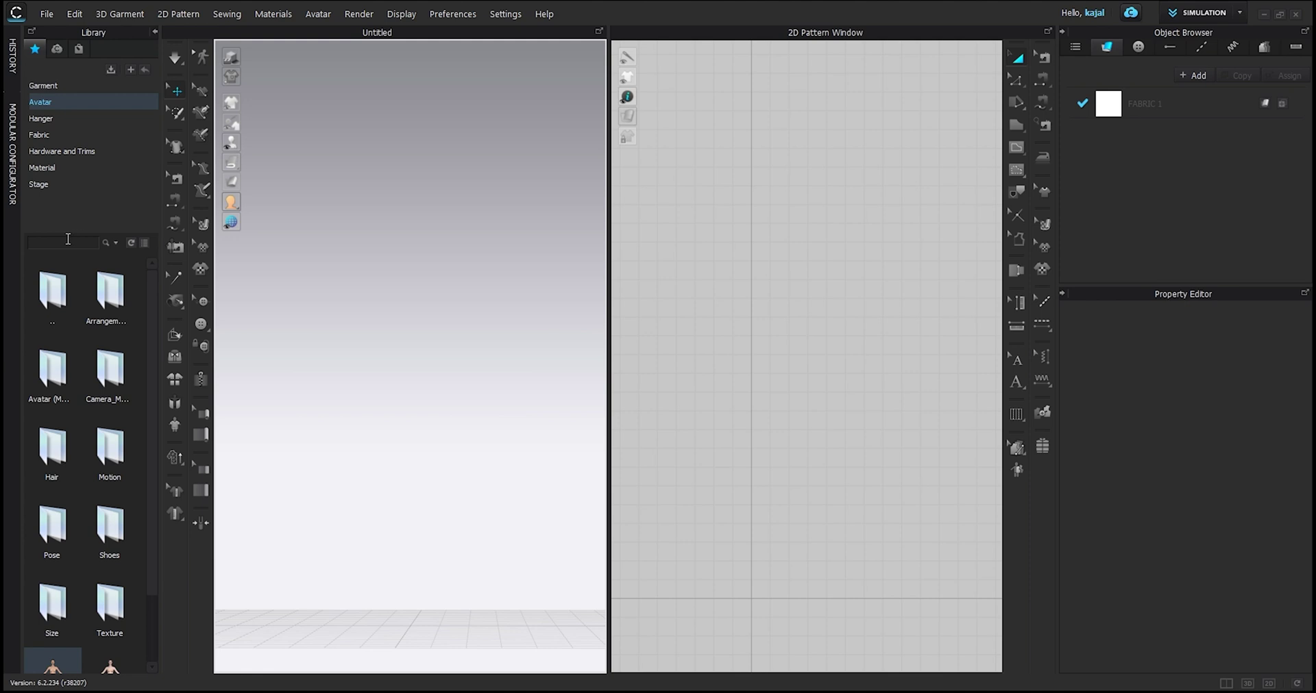
pyautogui.click(130, 241)
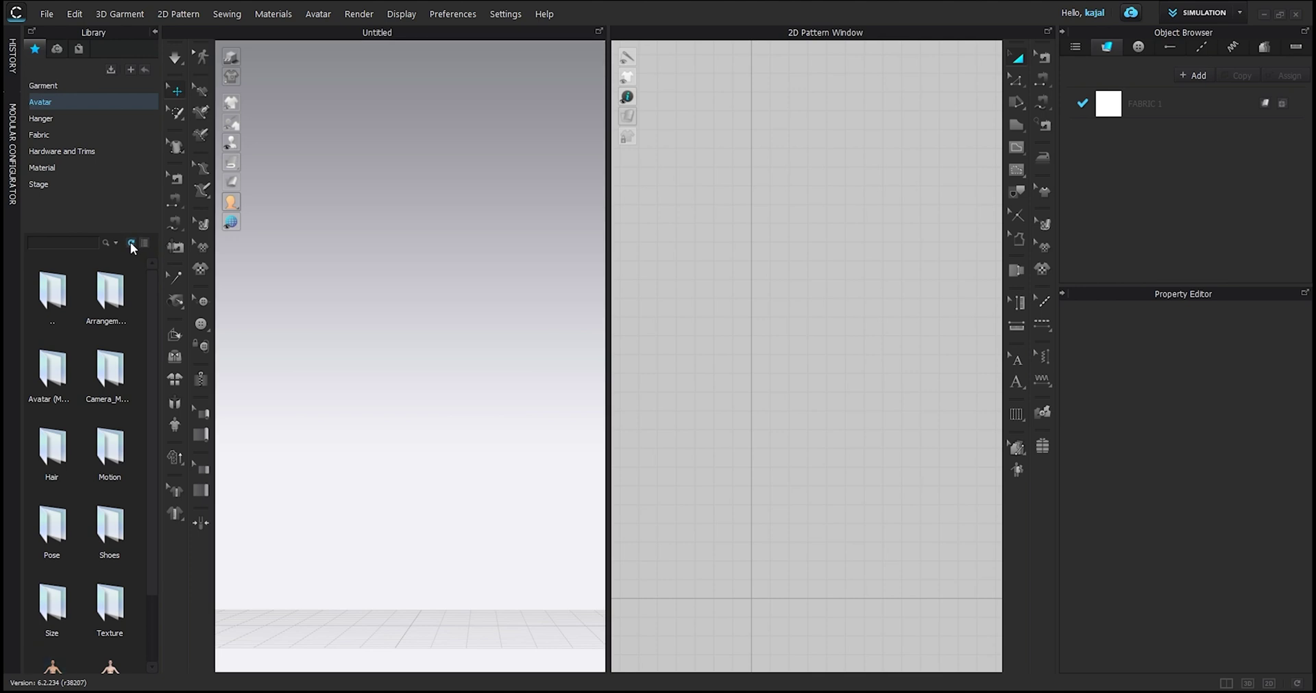
pyautogui.click(145, 243)
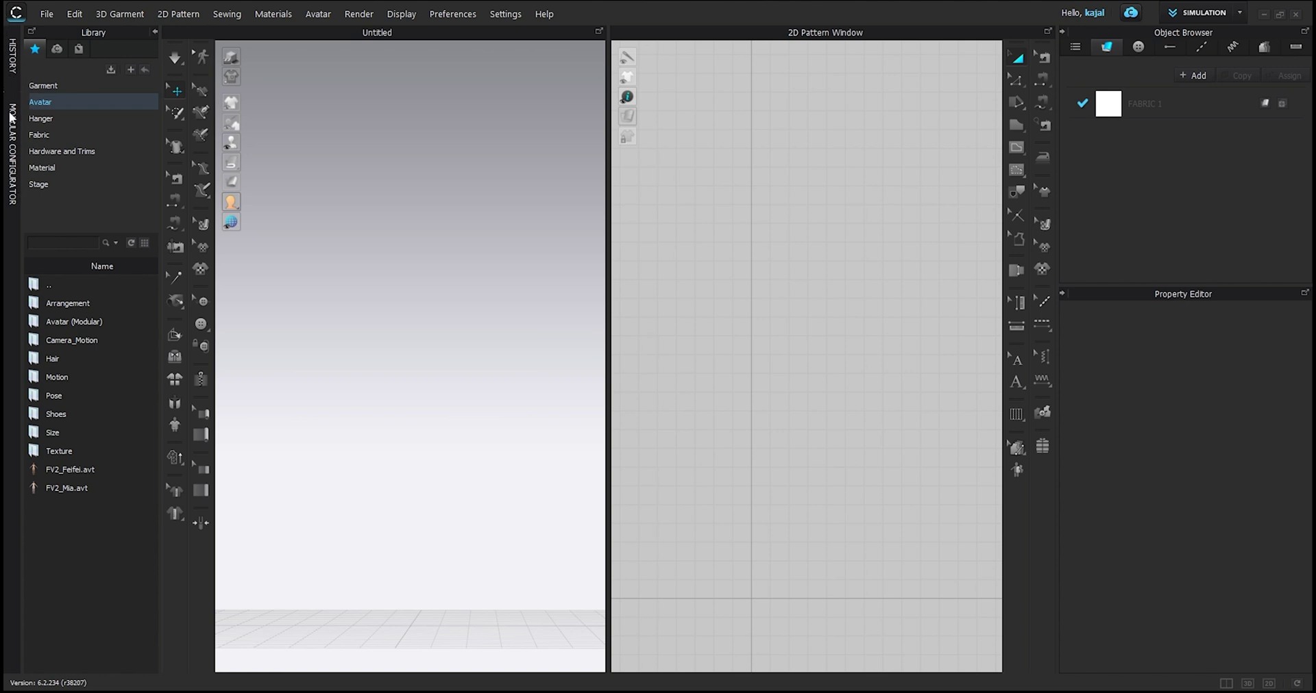
# View the History and the Modular Configurator side by side, and collapse both again.
pyautogui.click(14, 61)
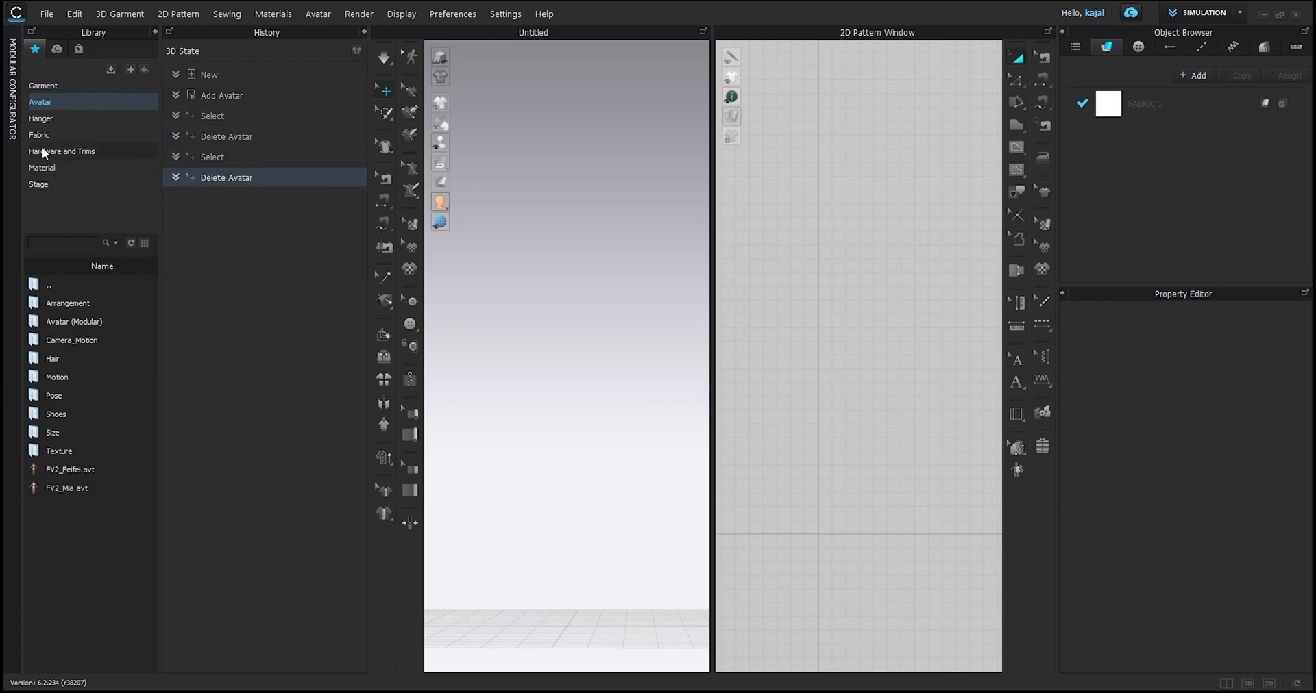
pyautogui.click(13, 89)
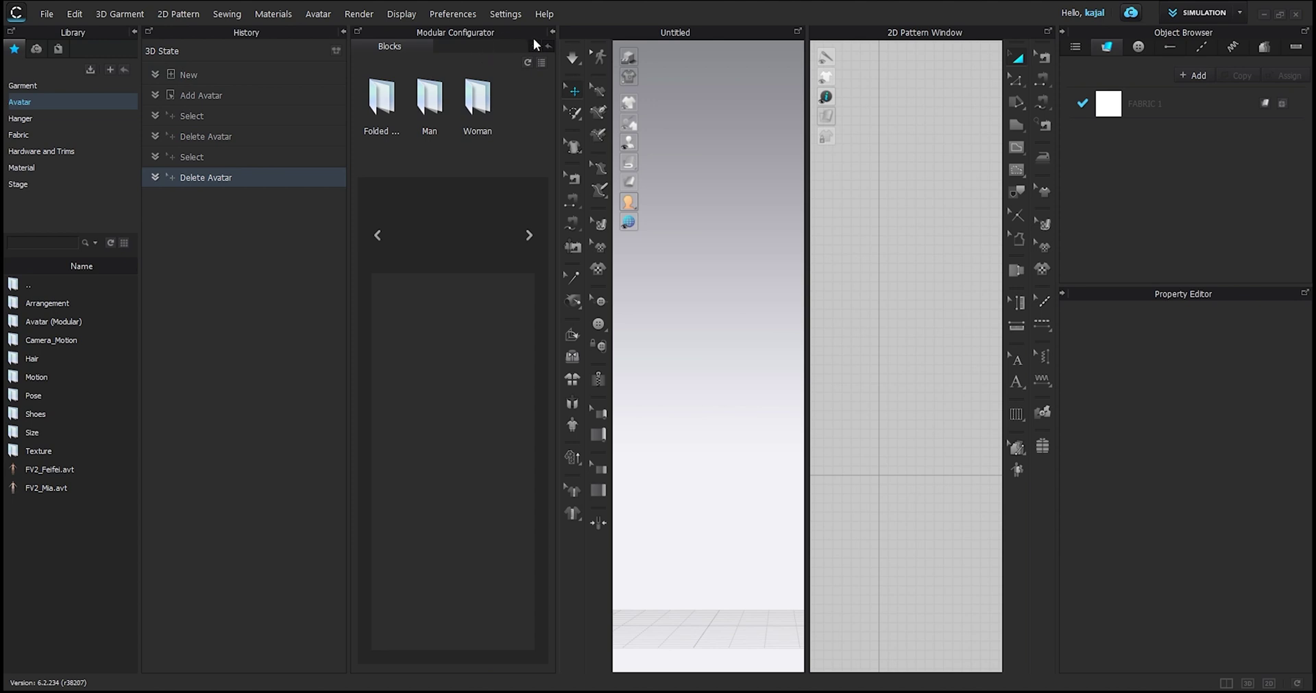
pyautogui.click(551, 31)
pyautogui.click(364, 31)
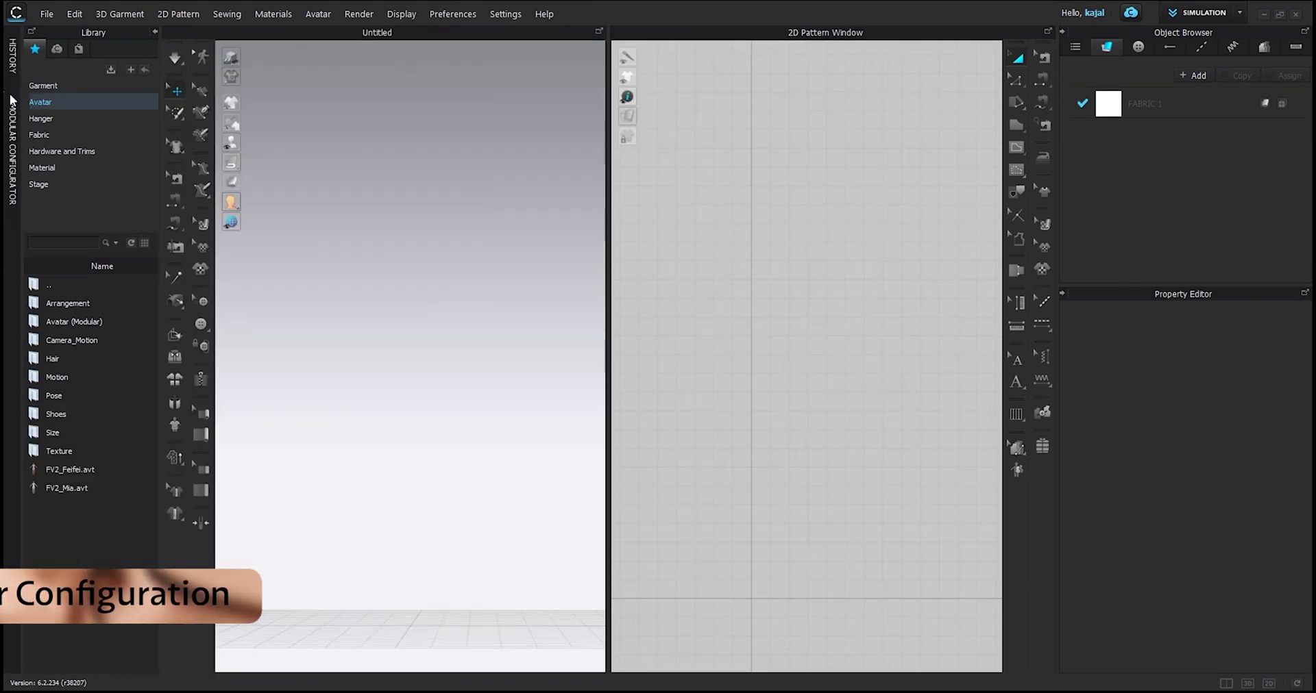
# Load the Dropped polo block from Man > Polos in the Modular Configurator, look through its module options and collapse the configurator.
pyautogui.click(8, 123)
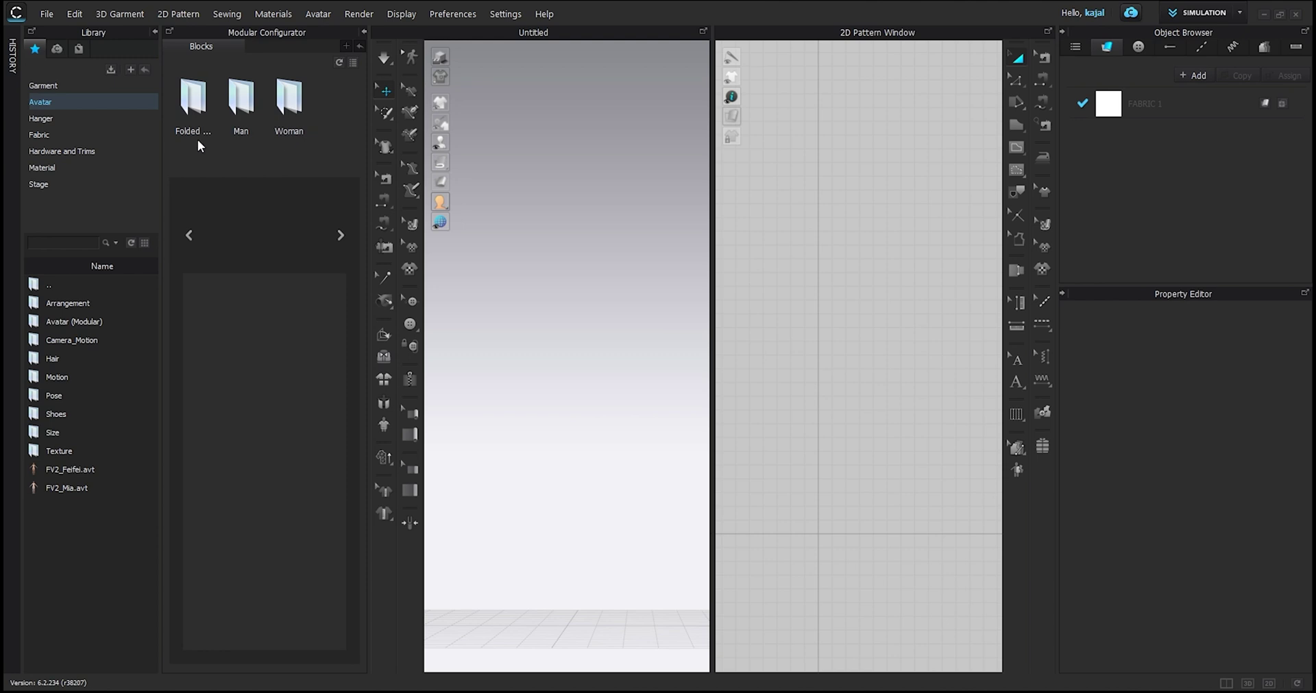
pyautogui.doubleClick(240, 106)
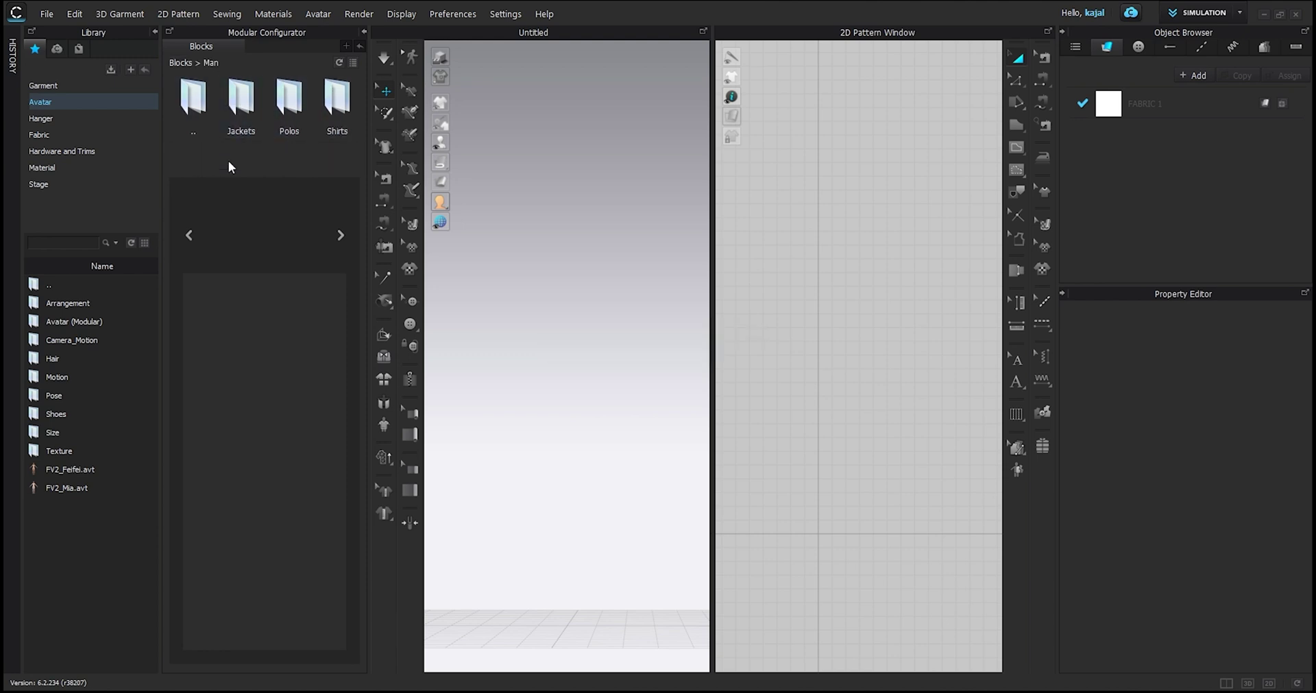
pyautogui.moveTo(225, 148); pyautogui.dragTo(251, 146)
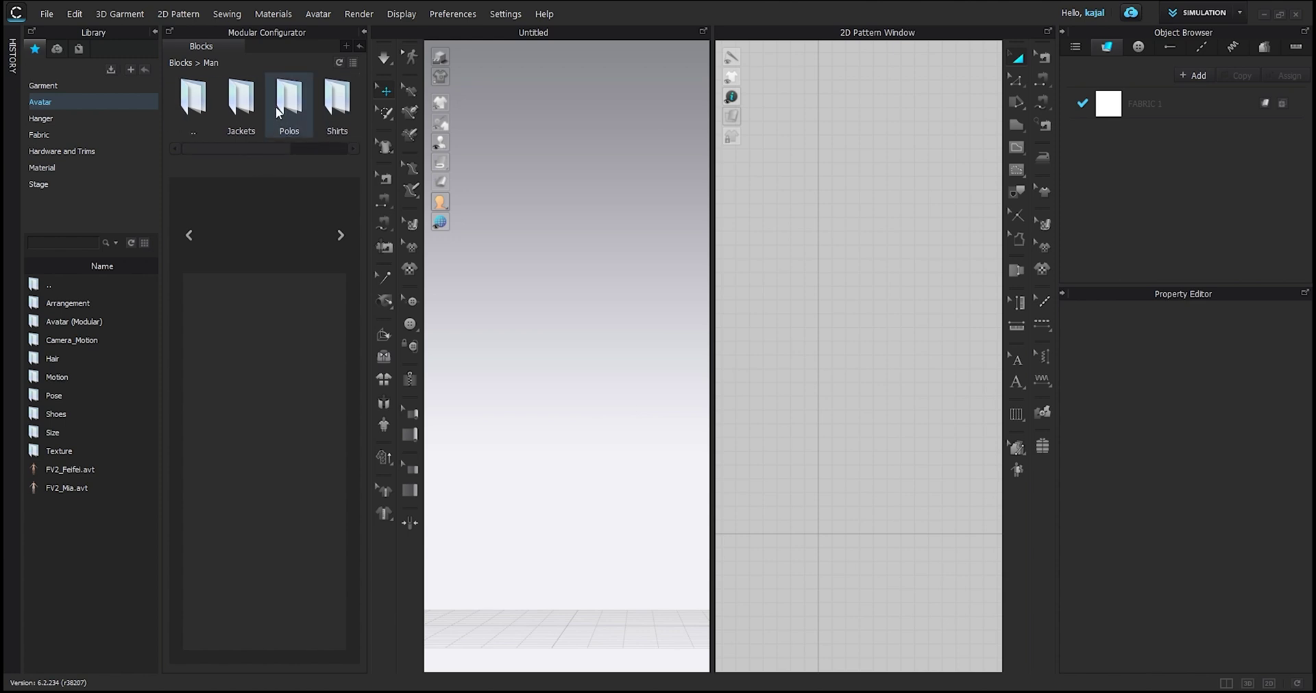
pyautogui.doubleClick(276, 105)
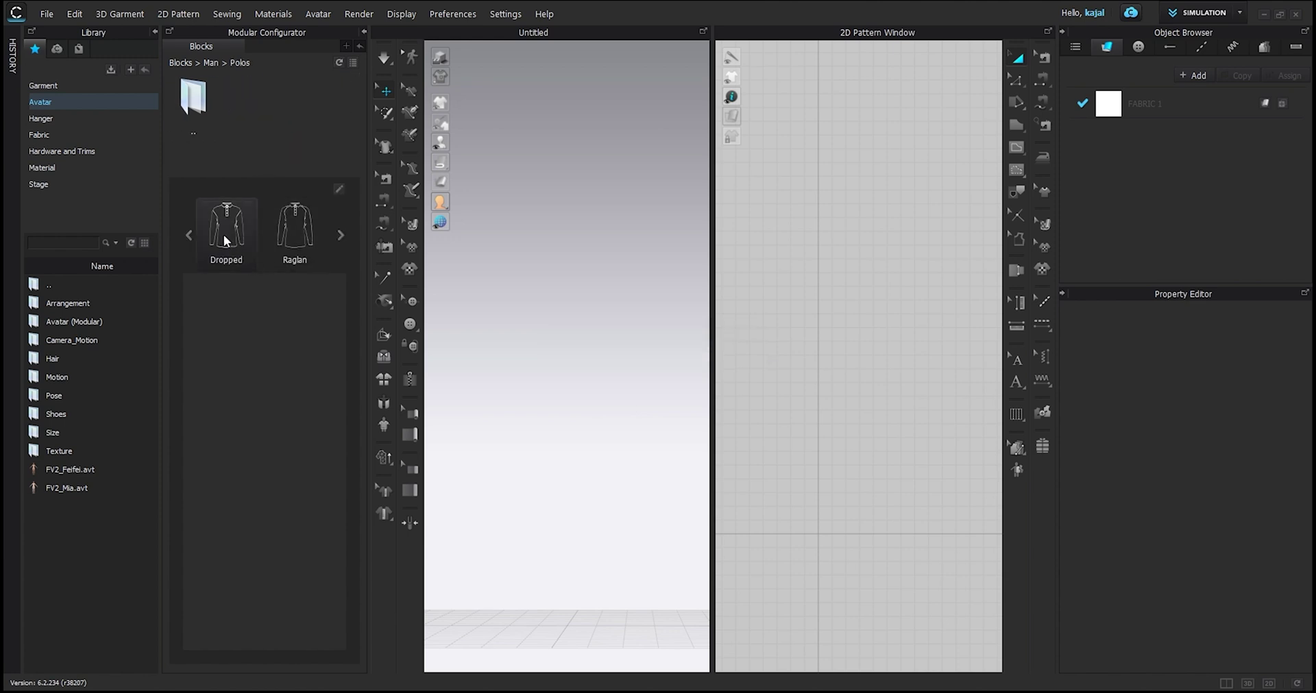
pyautogui.click(230, 226)
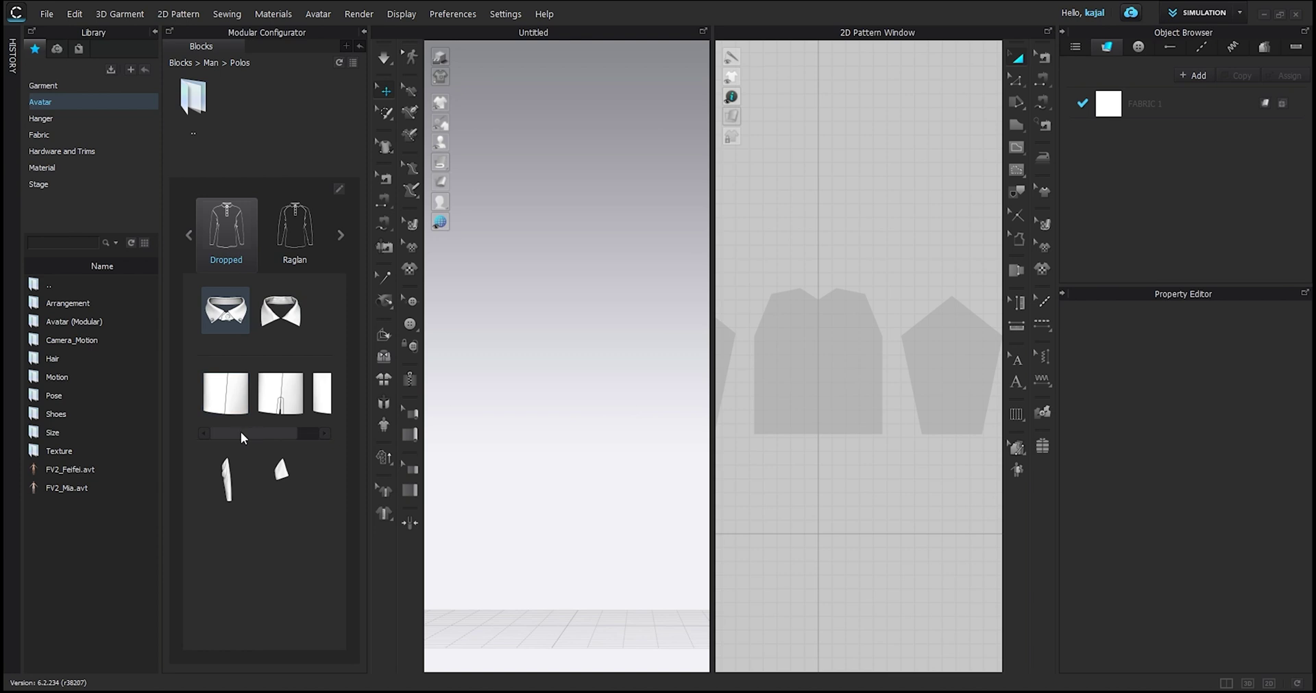
pyautogui.moveTo(244, 433); pyautogui.dragTo(287, 433)
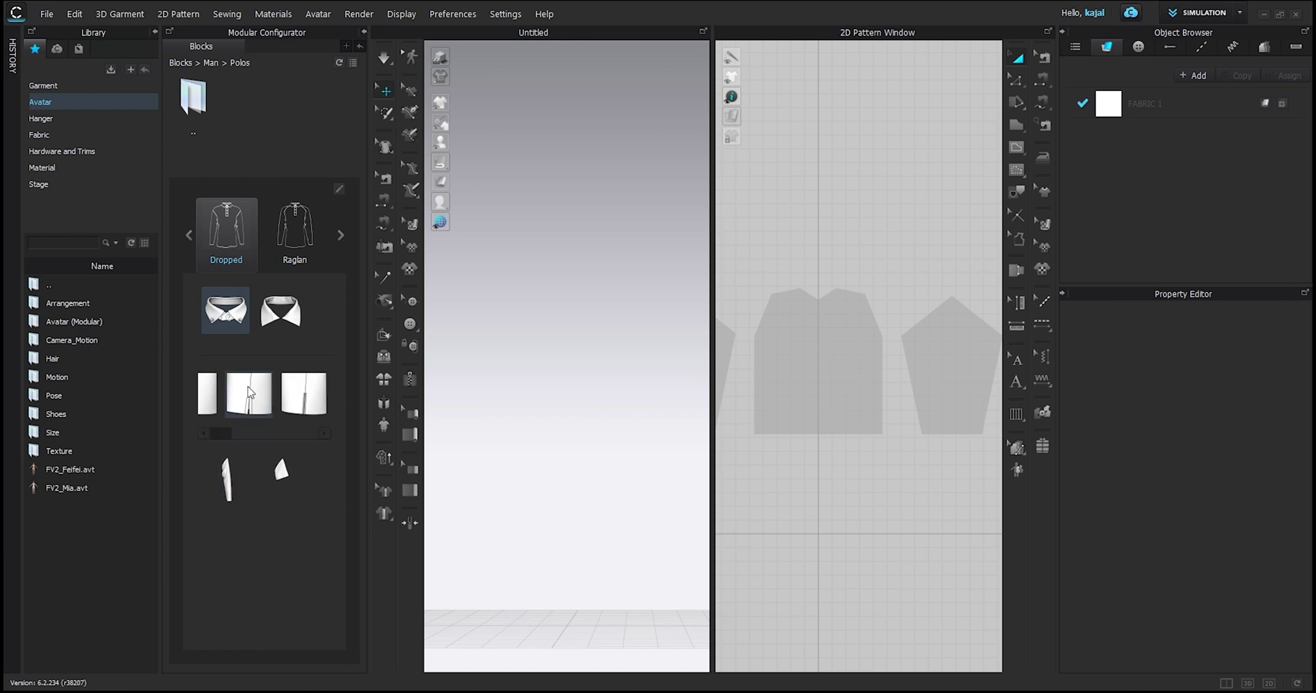
pyautogui.click(362, 31)
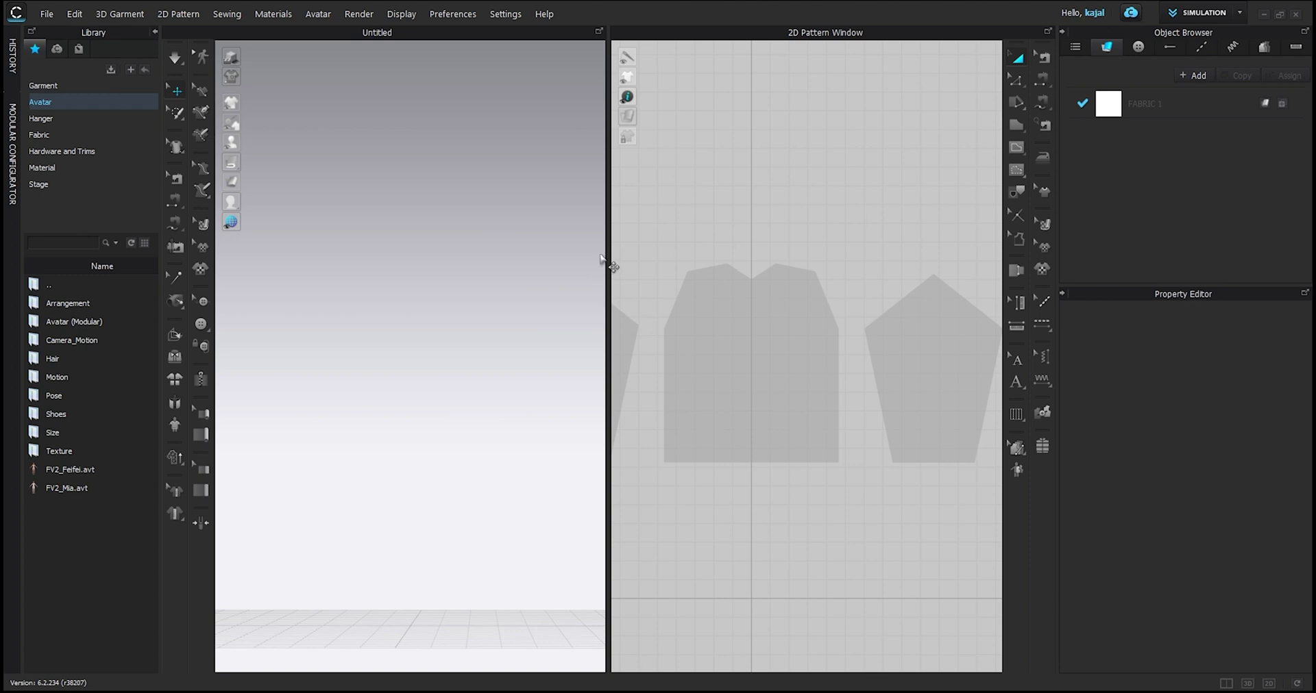
# Widen the 3D window against the 2D Pattern Window and restore the even split between them.
pyautogui.moveTo(607, 262); pyautogui.dragTo(644, 264)
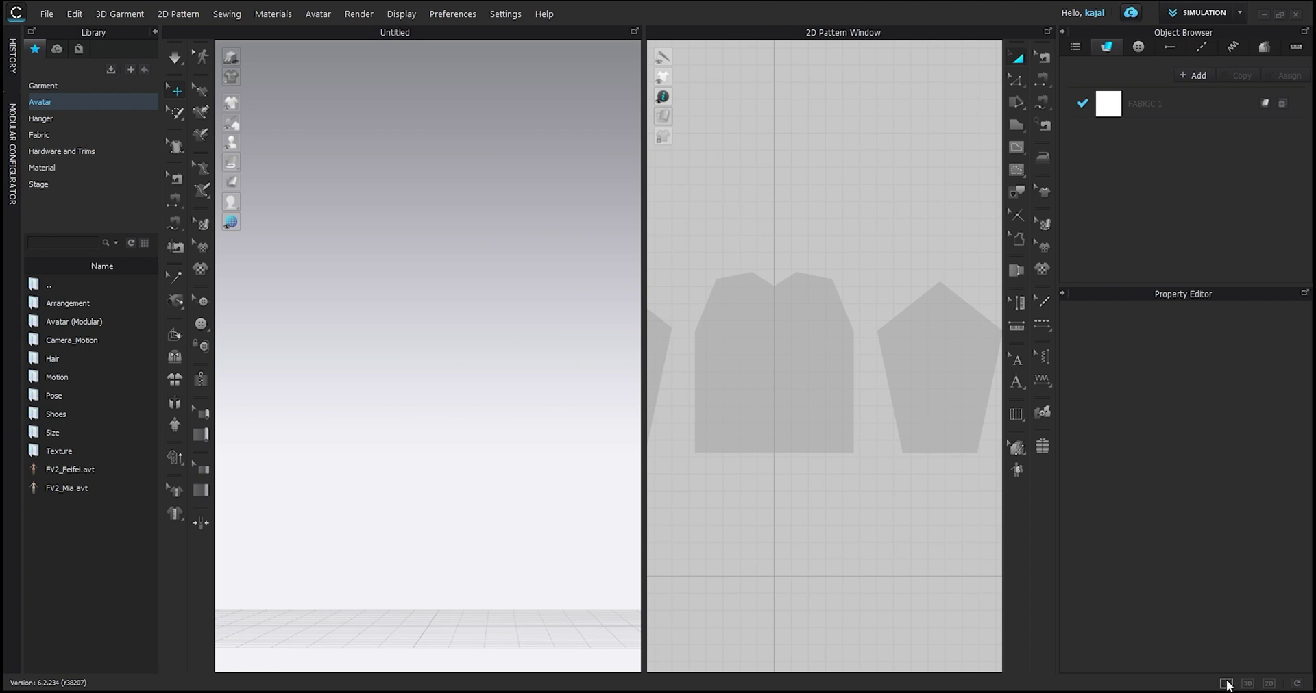
pyautogui.click(1226, 683)
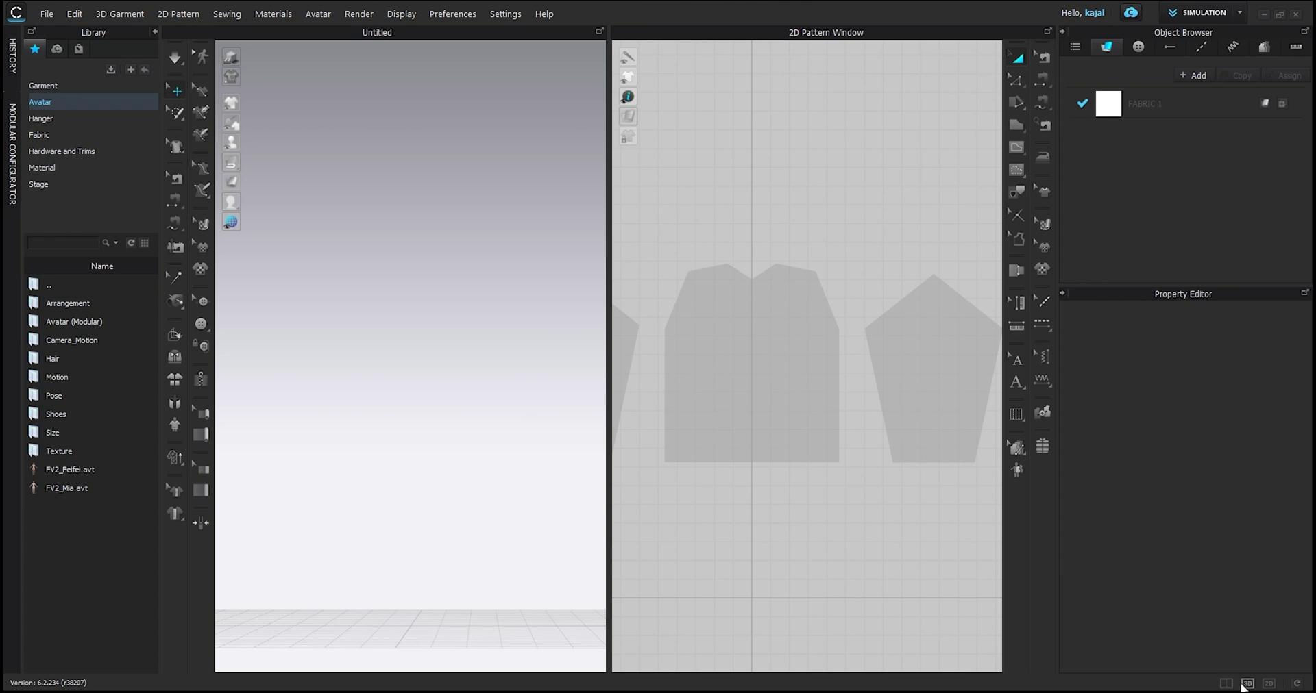
# View the 3D-only and 2D-only layouts, including all of the polo's pattern pieces, and reset the window layout.
pyautogui.click(1247, 683)
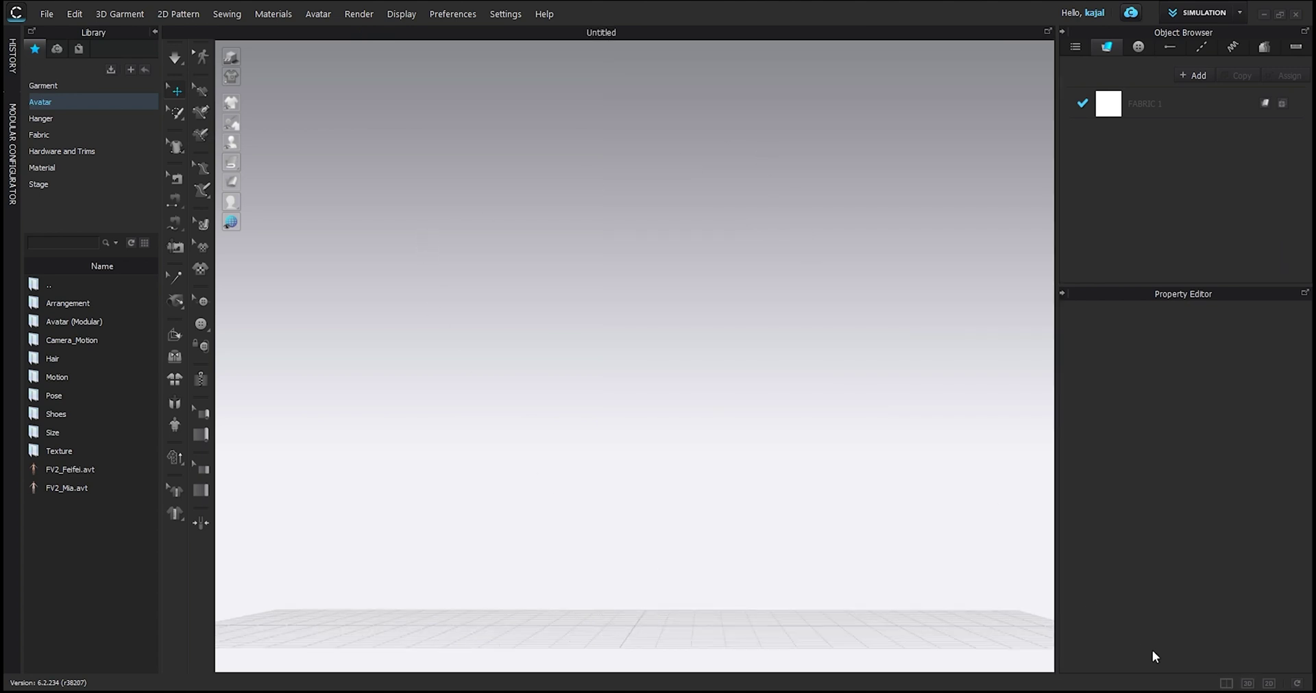
pyautogui.click(1268, 684)
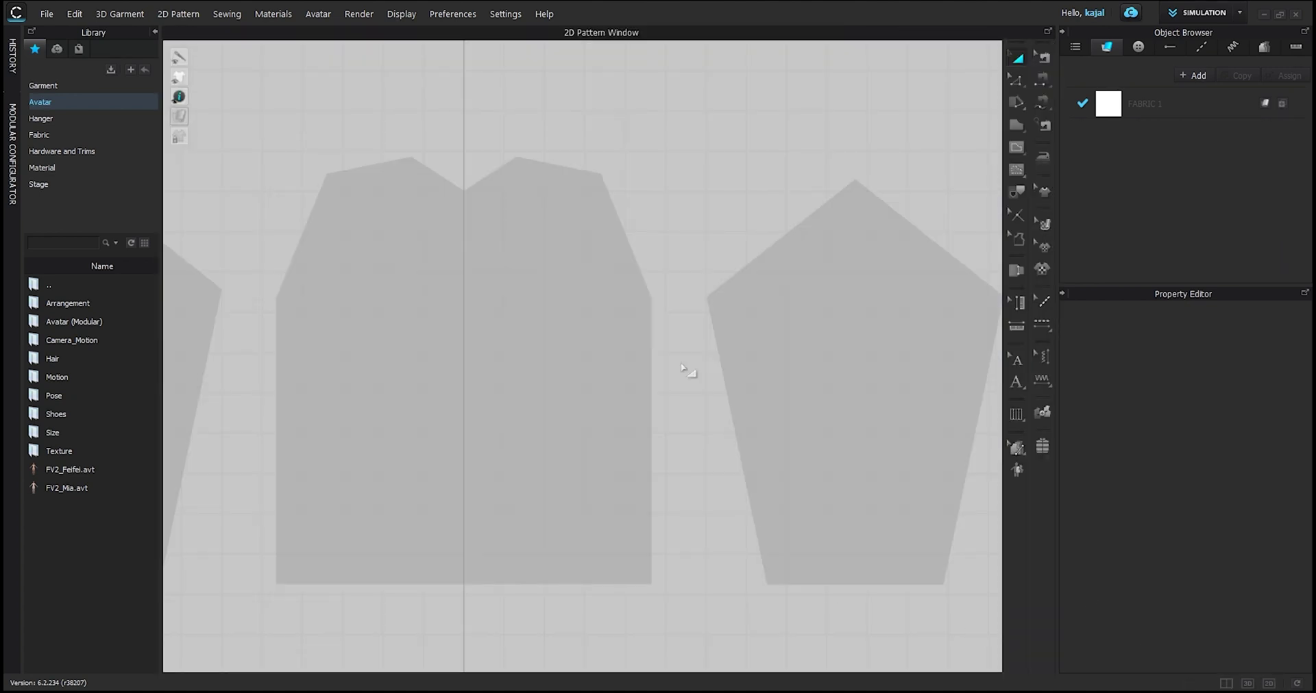
pyautogui.scroll(2, 716, 358)
pyautogui.scroll(-6, 731, 353)
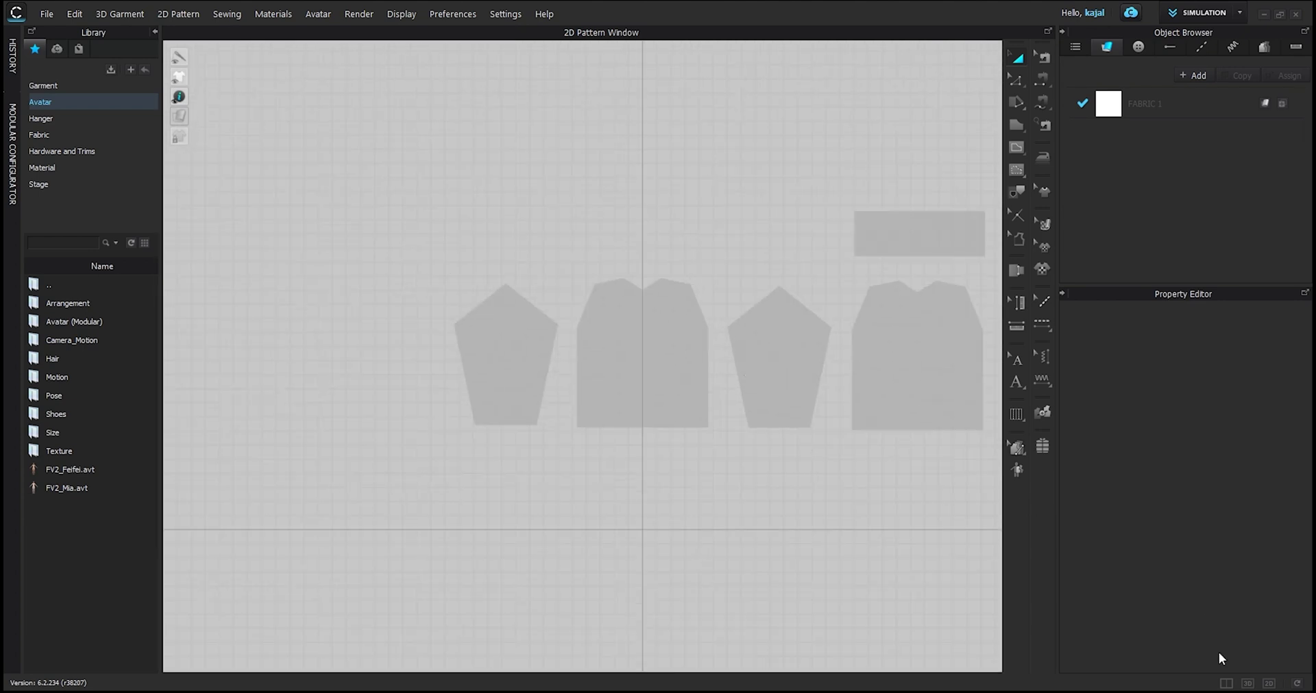
pyautogui.click(1247, 683)
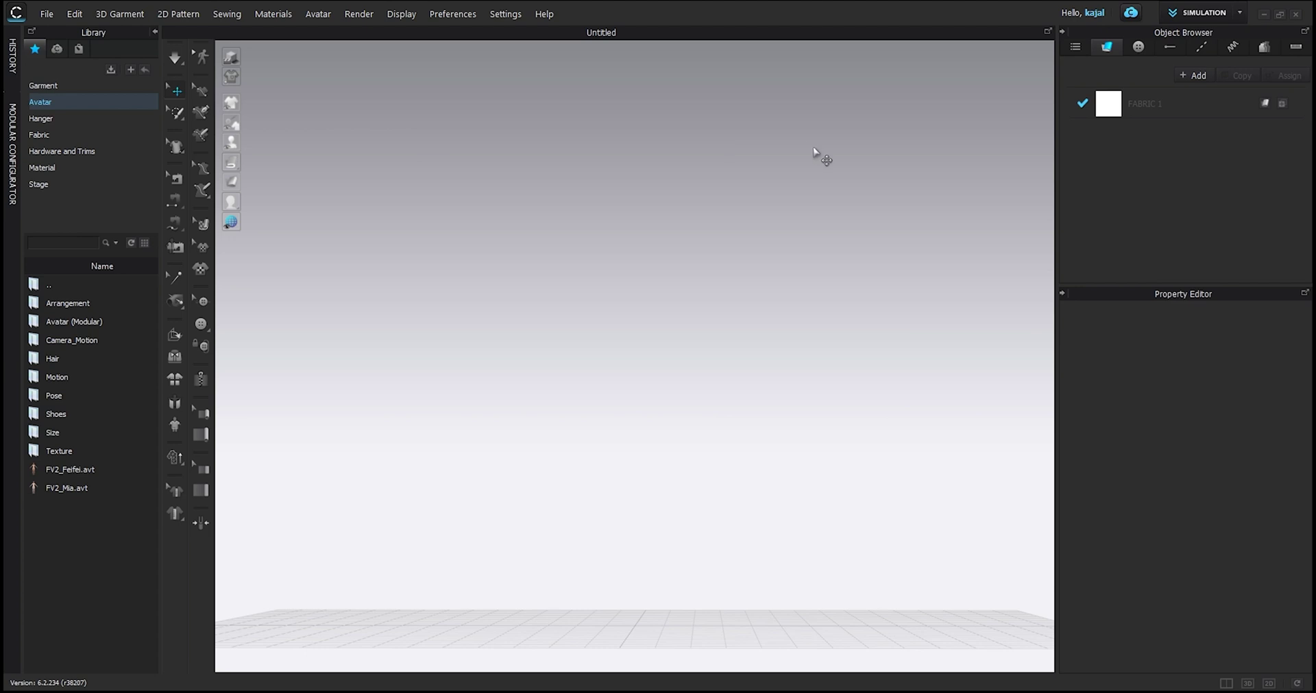
pyautogui.click(1297, 684)
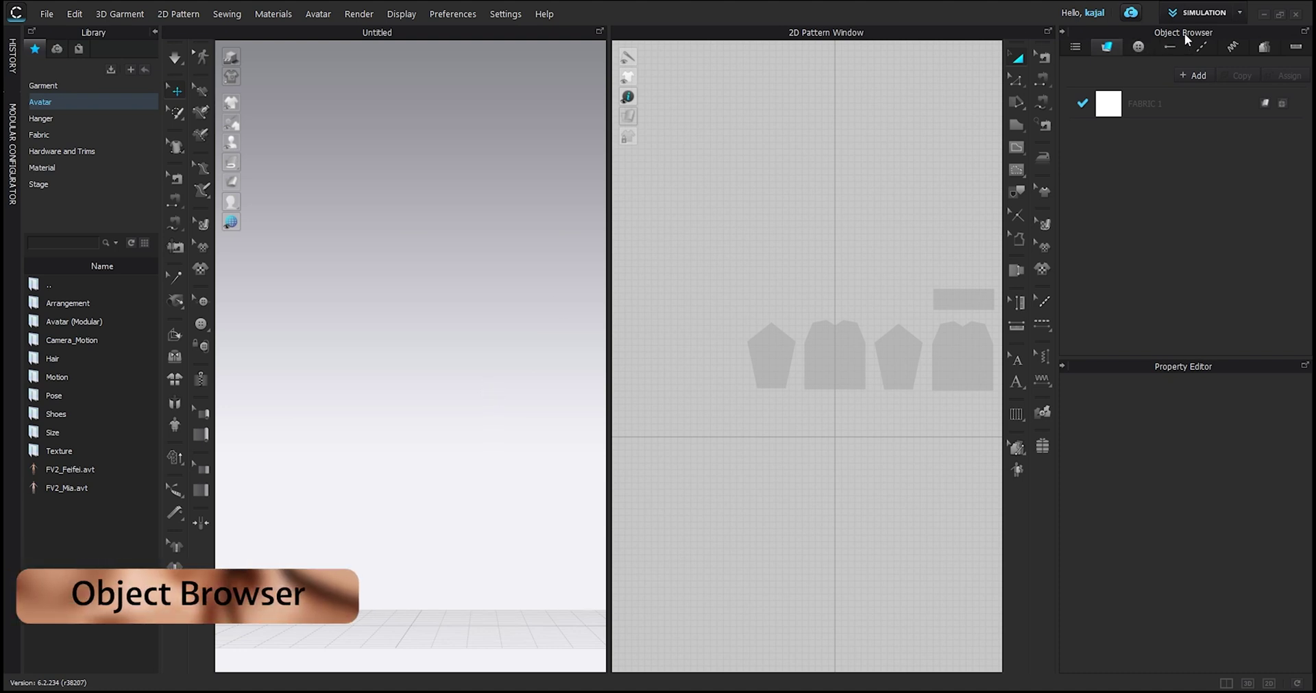
# Examine the scene list of 2D patterns and 3D simulation objects in the Object Browser and return to the fabric list.
pyautogui.moveTo(1184, 33); pyautogui.dragTo(1066, 55)
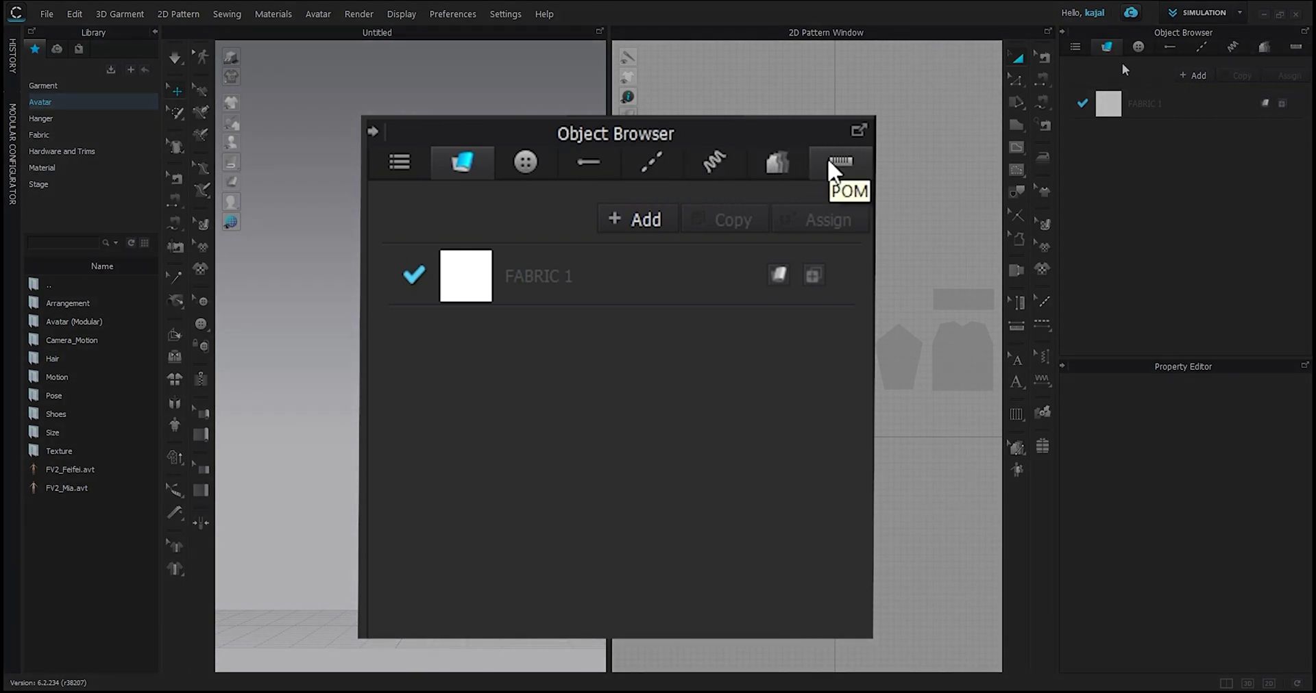
pyautogui.click(1075, 48)
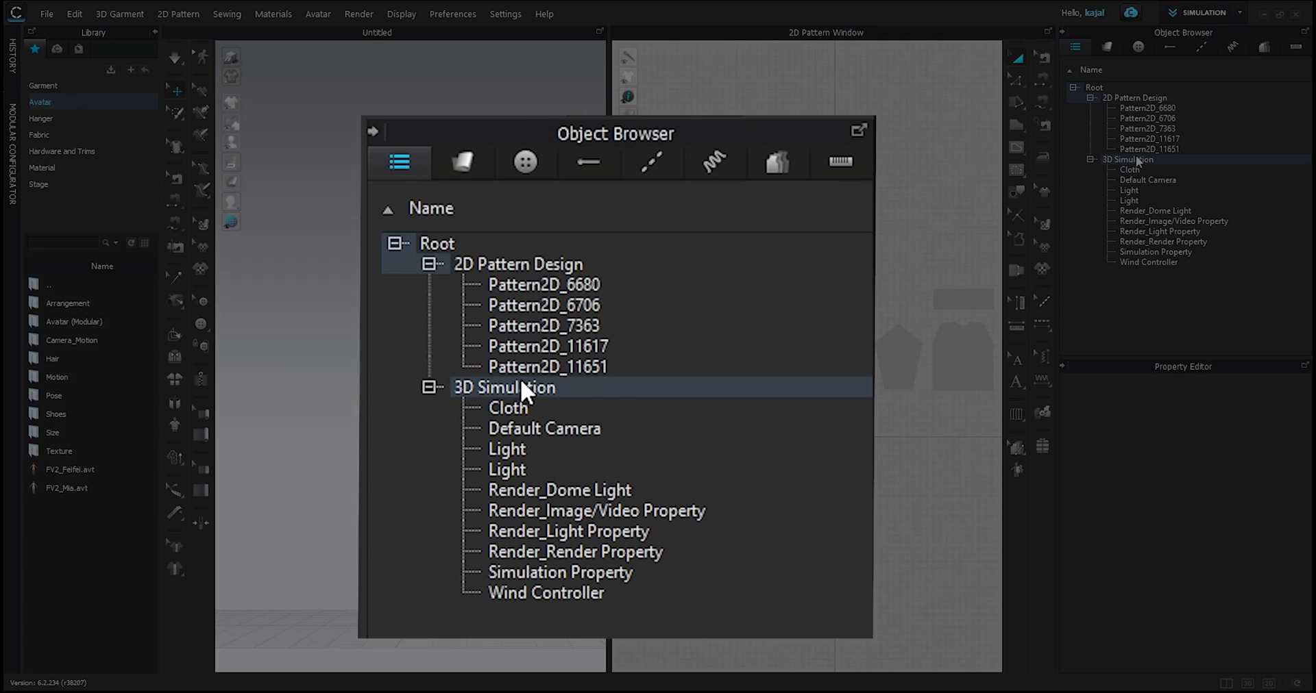
pyautogui.click(1106, 47)
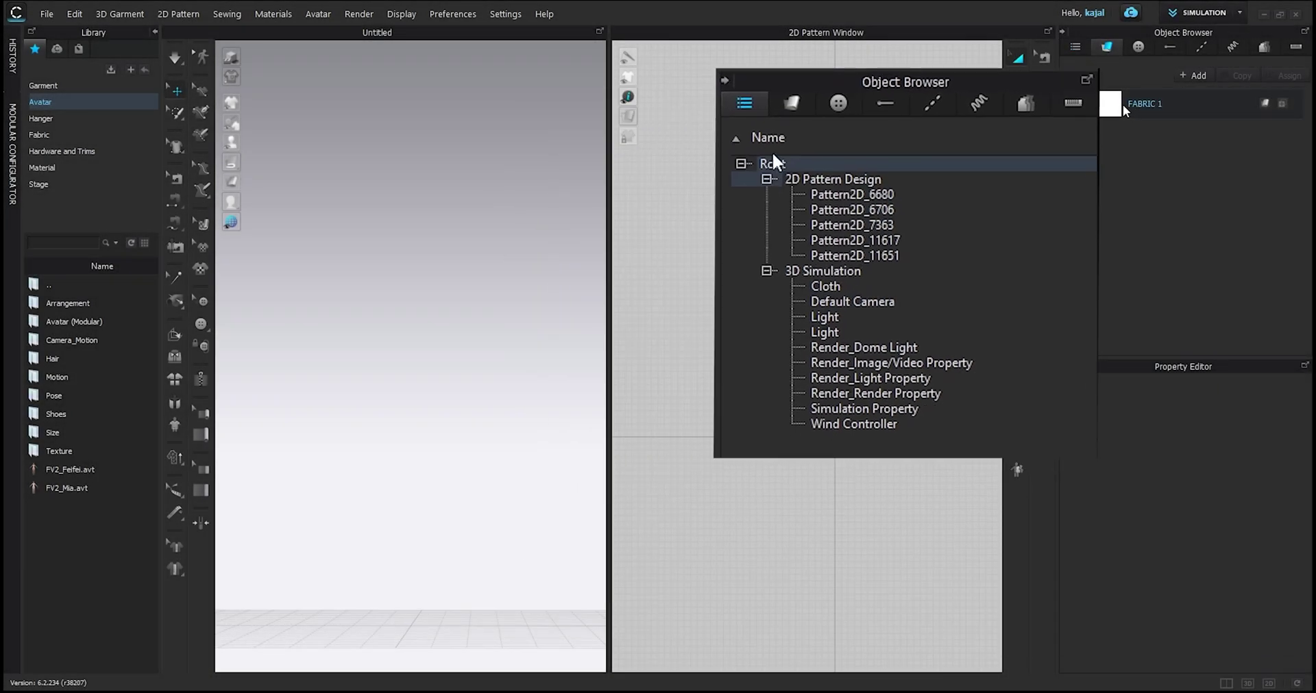
# Select FABRIC 1 and examine its information, material, reflection and physical properties, including the physical property details.
pyautogui.click(1113, 104)
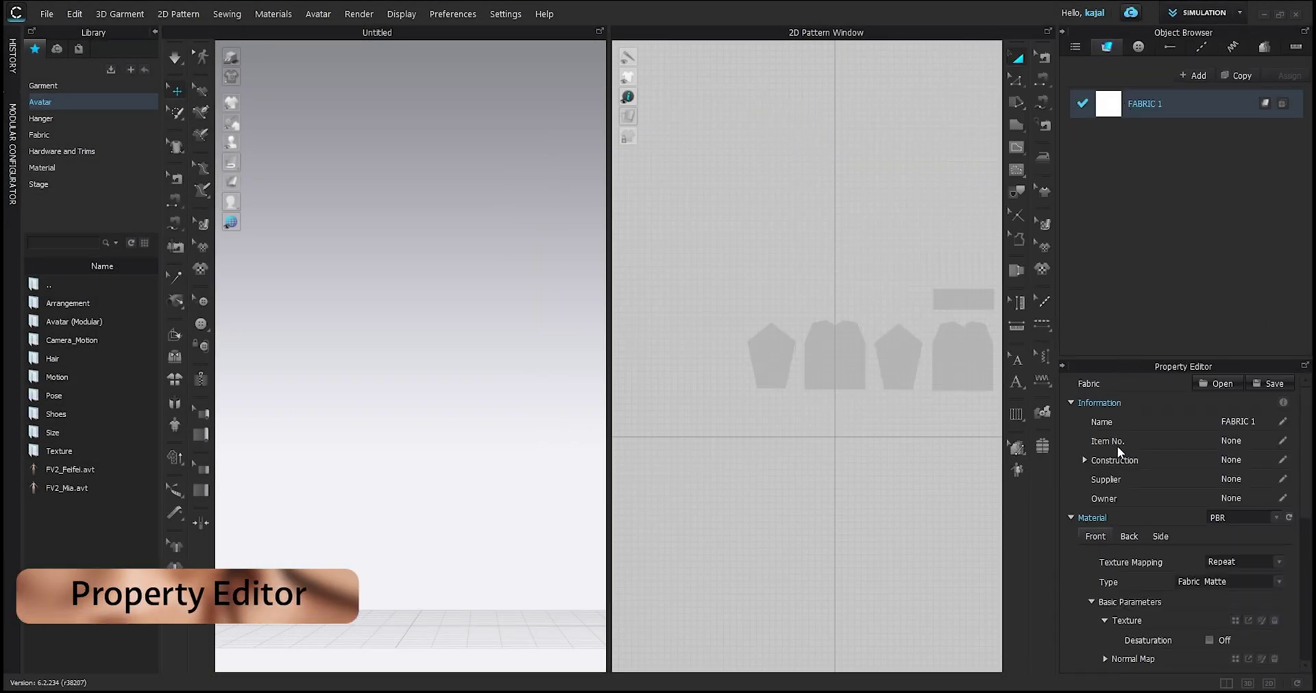
pyautogui.scroll(-3, 1117, 421)
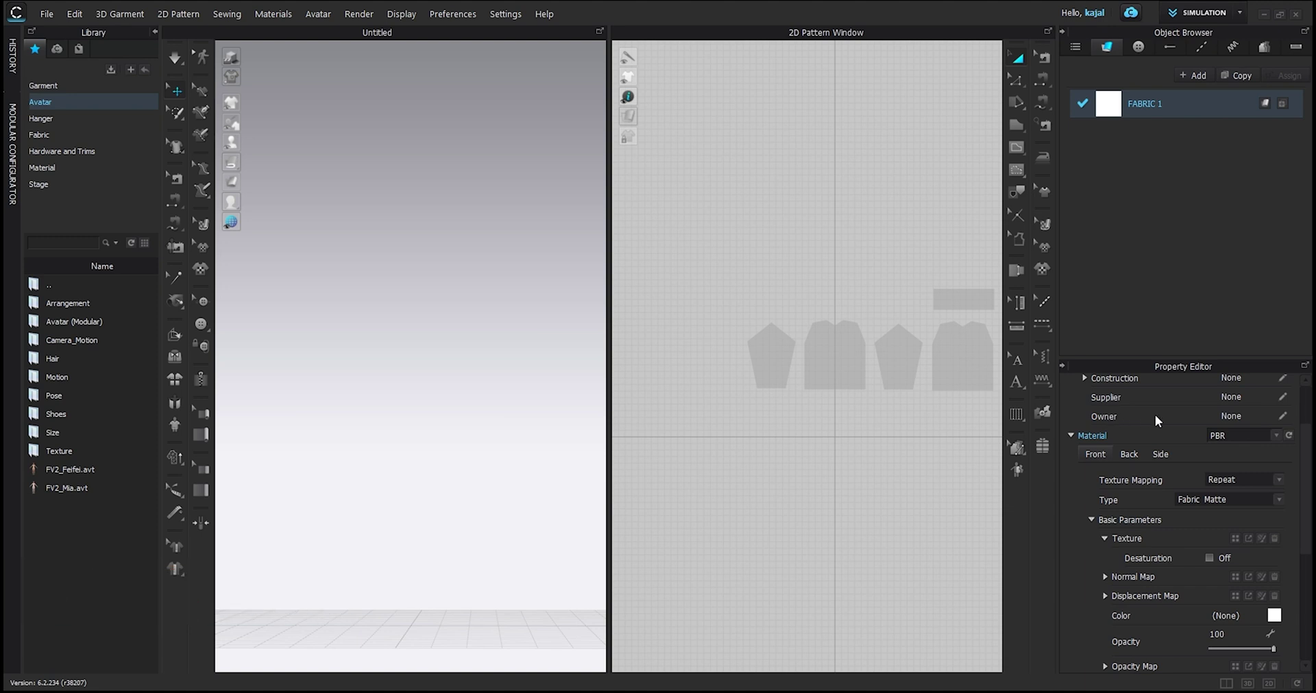
pyautogui.scroll(-1, 1096, 473)
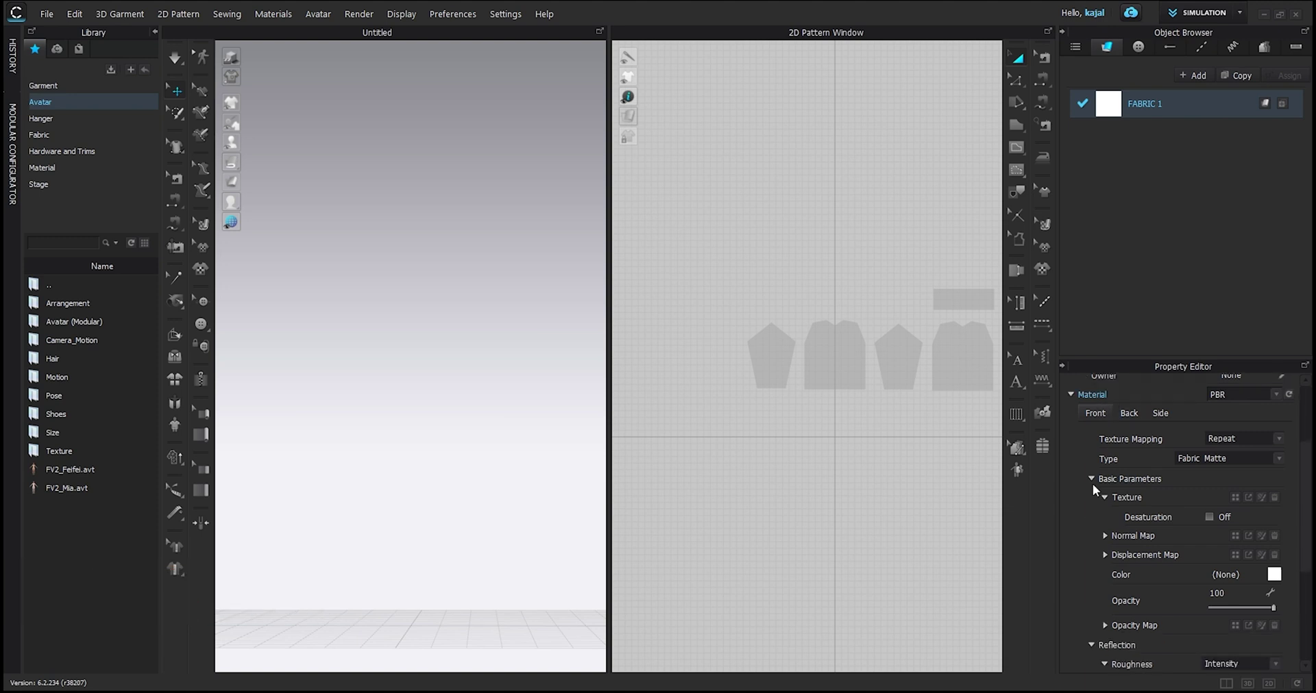
pyautogui.scroll(-1, 1124, 471)
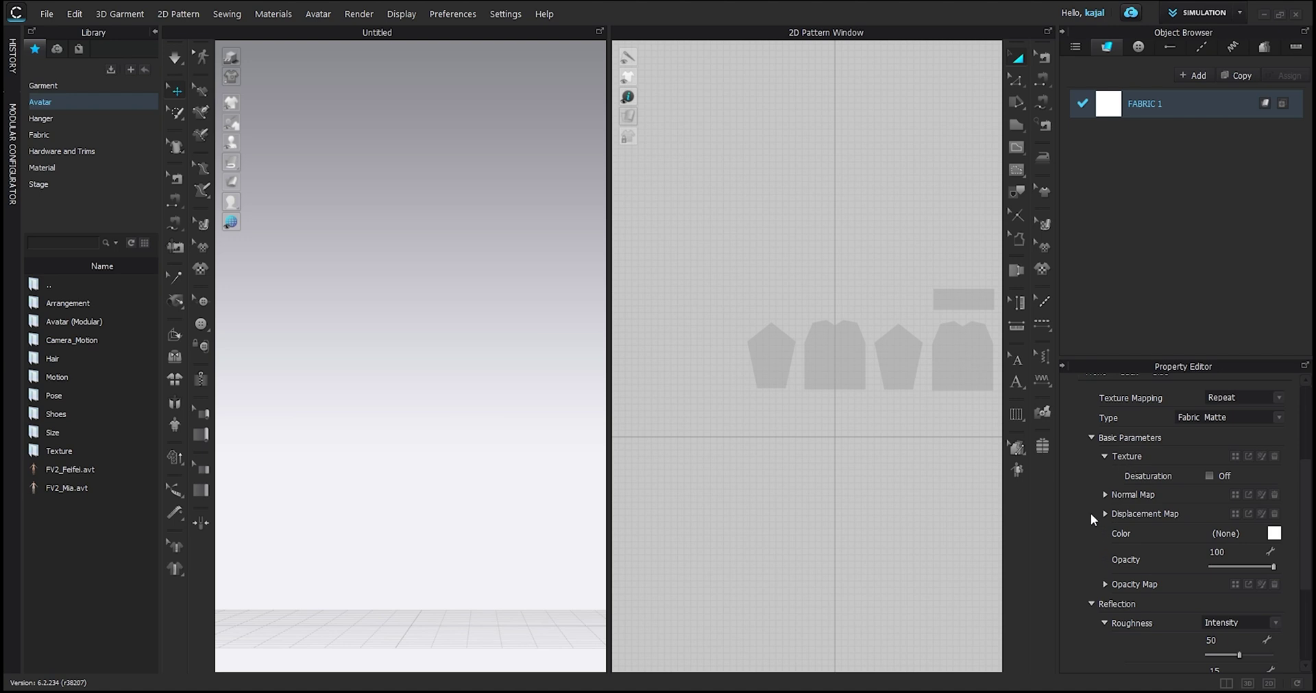
pyautogui.scroll(-1, 1100, 502)
pyautogui.scroll(-3, 1187, 470)
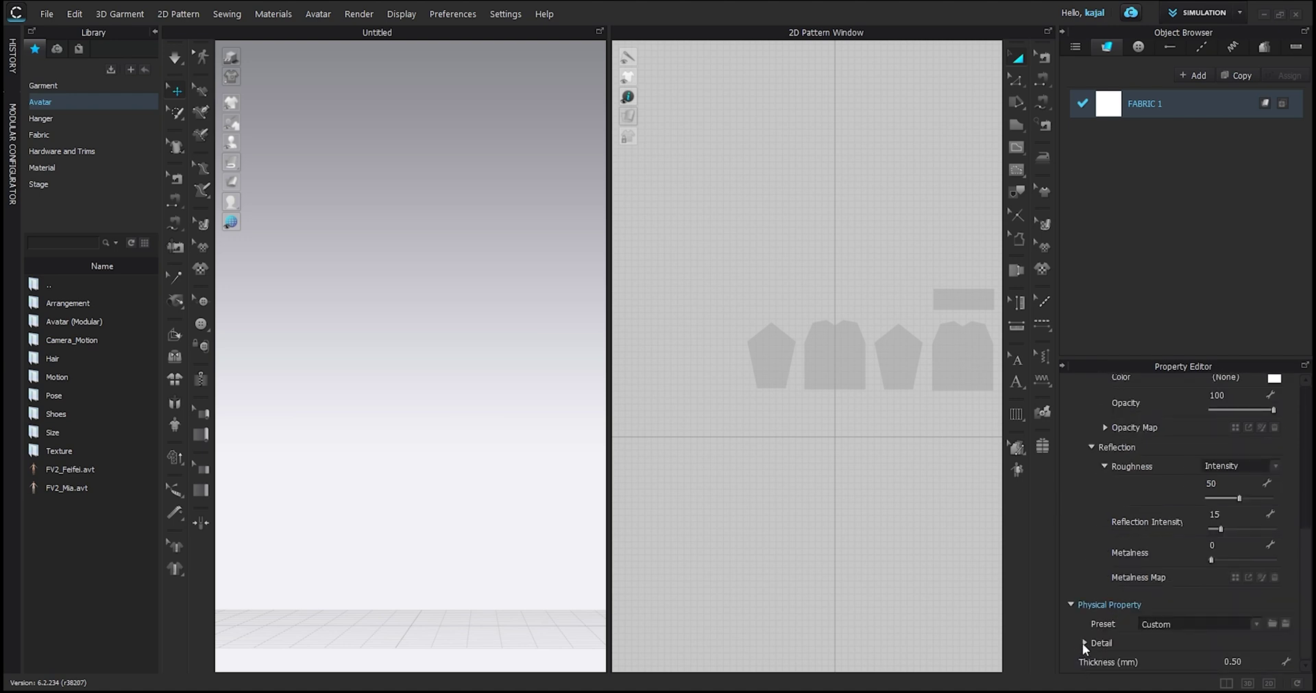
pyautogui.click(1084, 643)
pyautogui.scroll(8, 1101, 499)
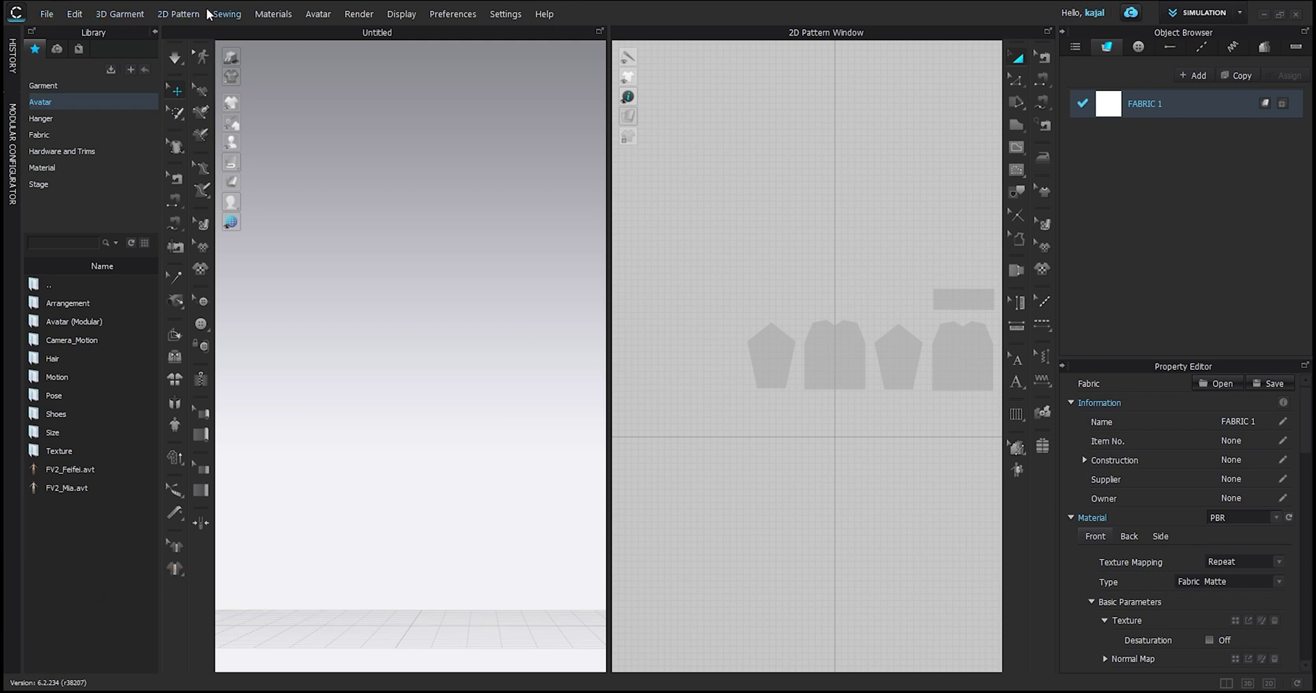
# Examine the file commands, including the export formats, together with the editing and 3D garment commands.
pyautogui.click(46, 15)
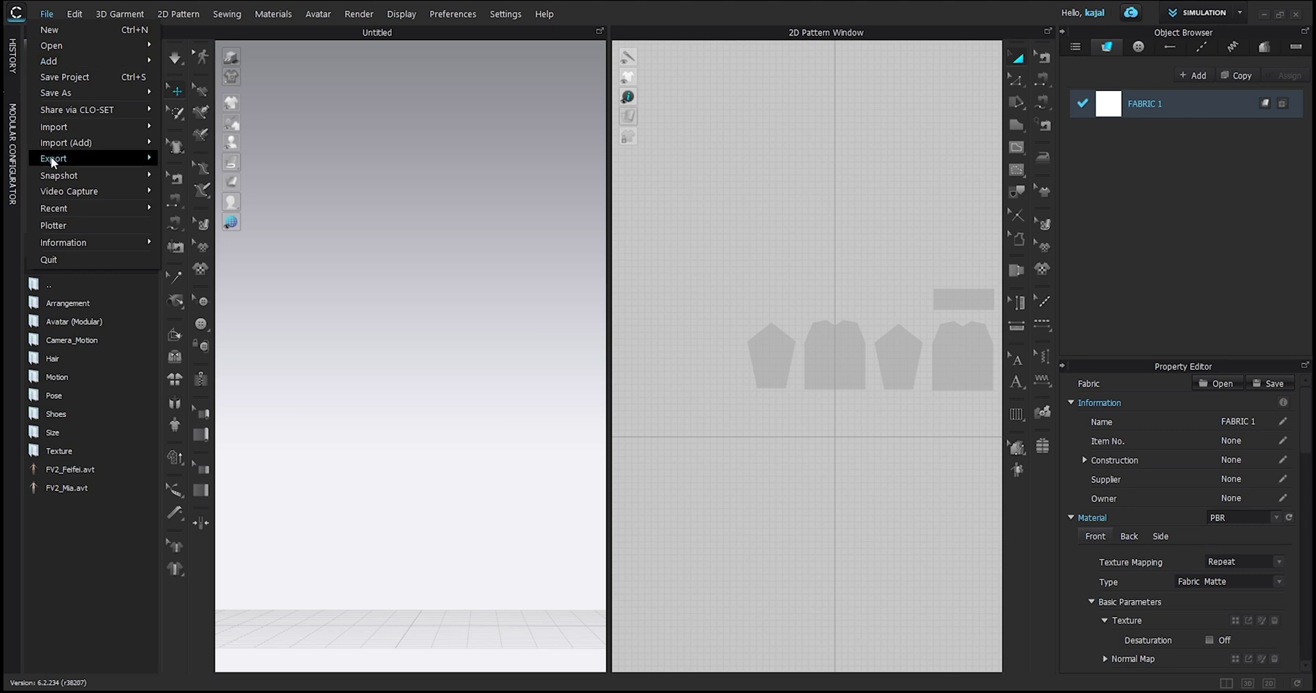
pyautogui.moveTo(52, 159)
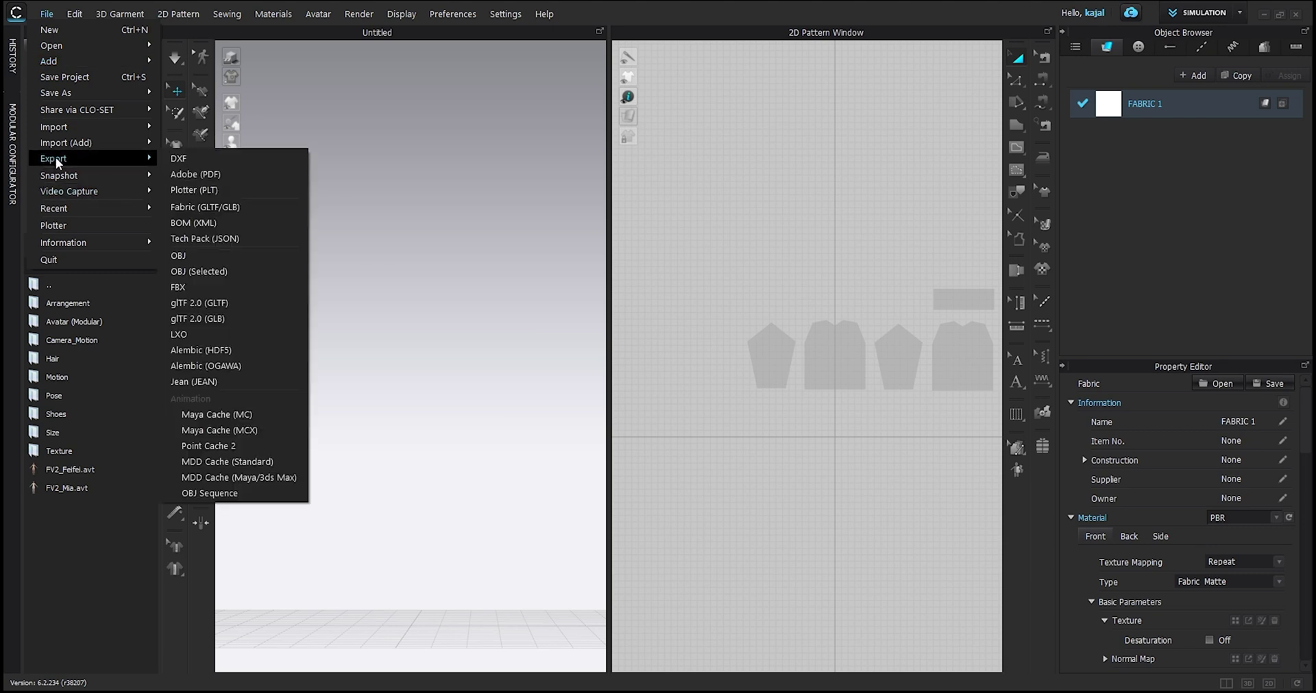
pyautogui.moveTo(72, 12)
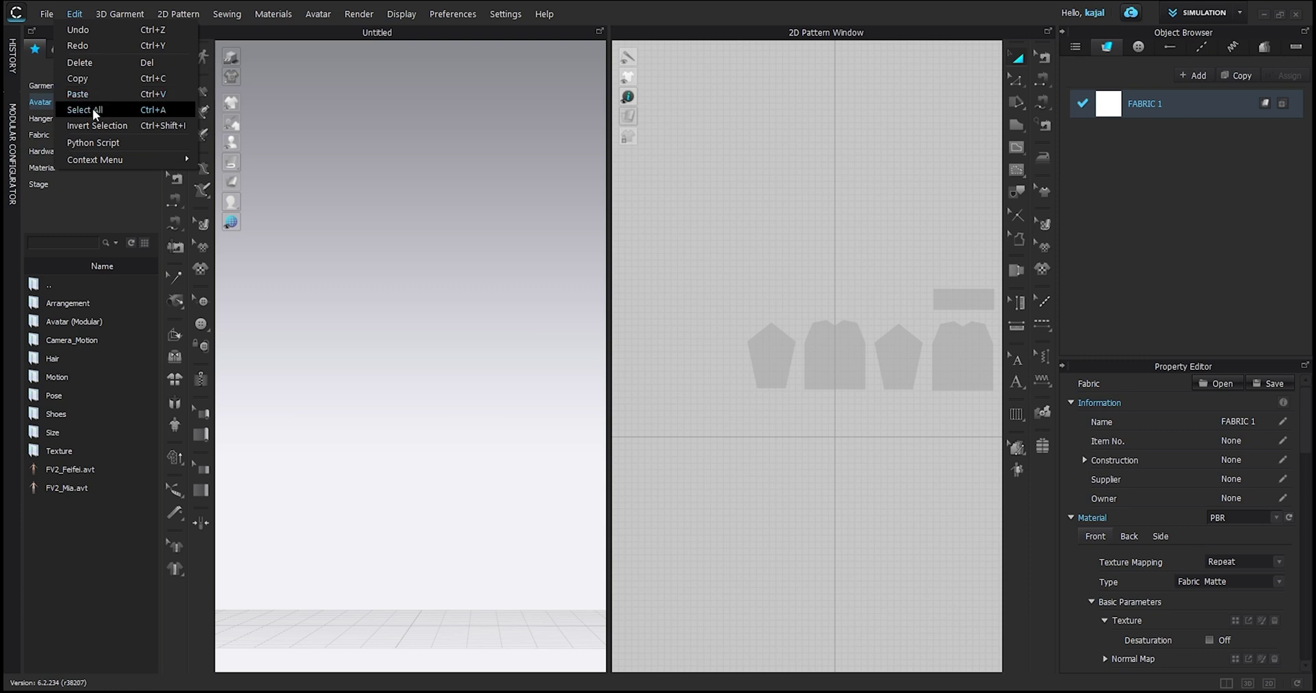
pyautogui.moveTo(115, 16)
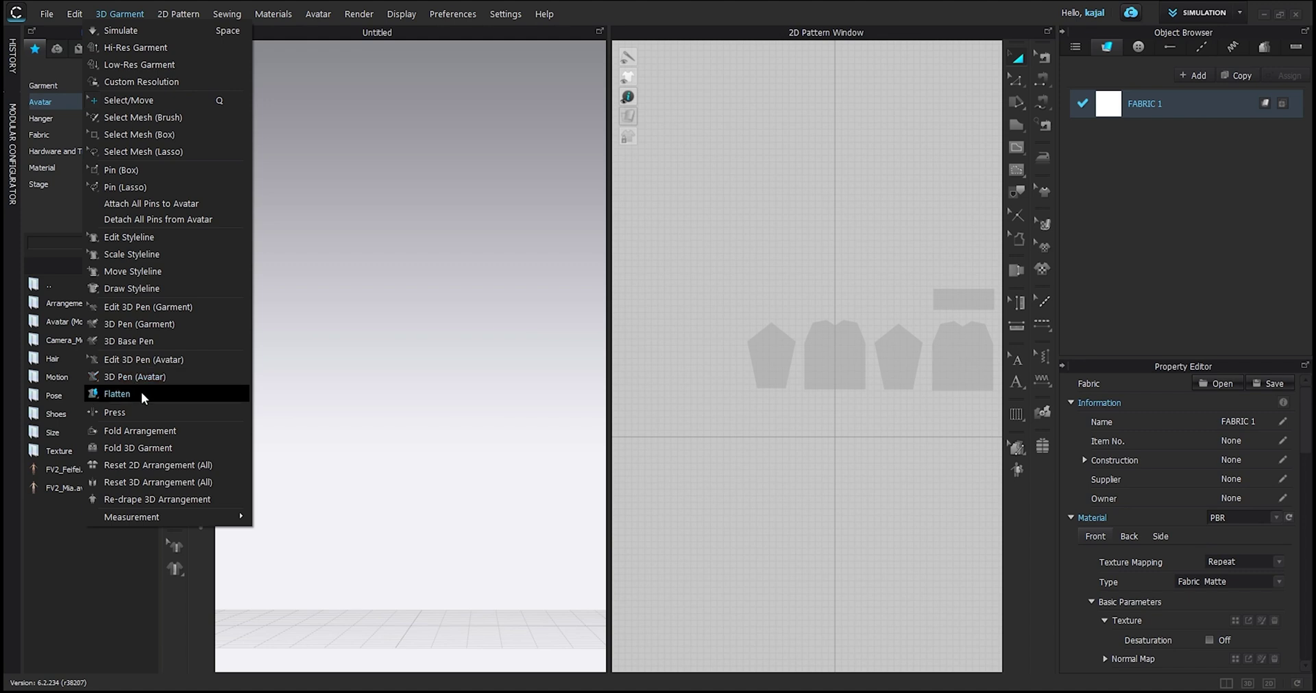
# Examine the 2D pattern commands, including the pattern editing tools and the creation, locking, pleats and sublayer entries.
pyautogui.moveTo(180, 16)
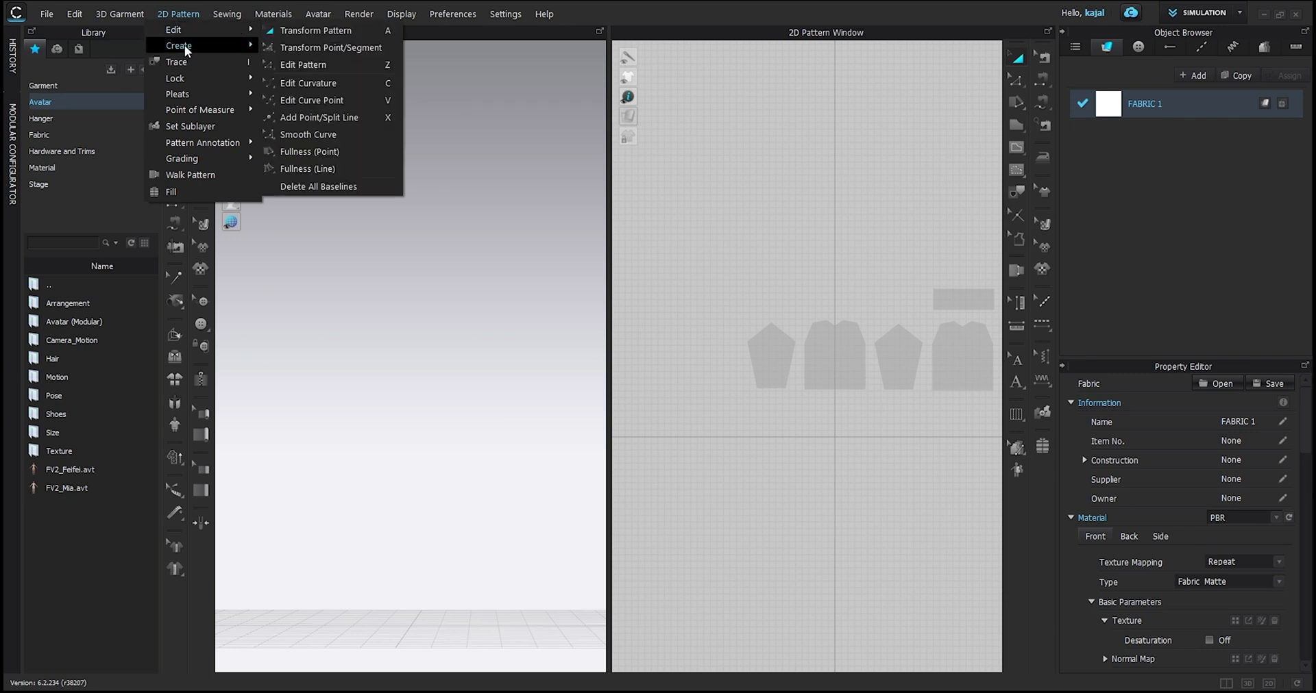
pyautogui.moveTo(190, 47)
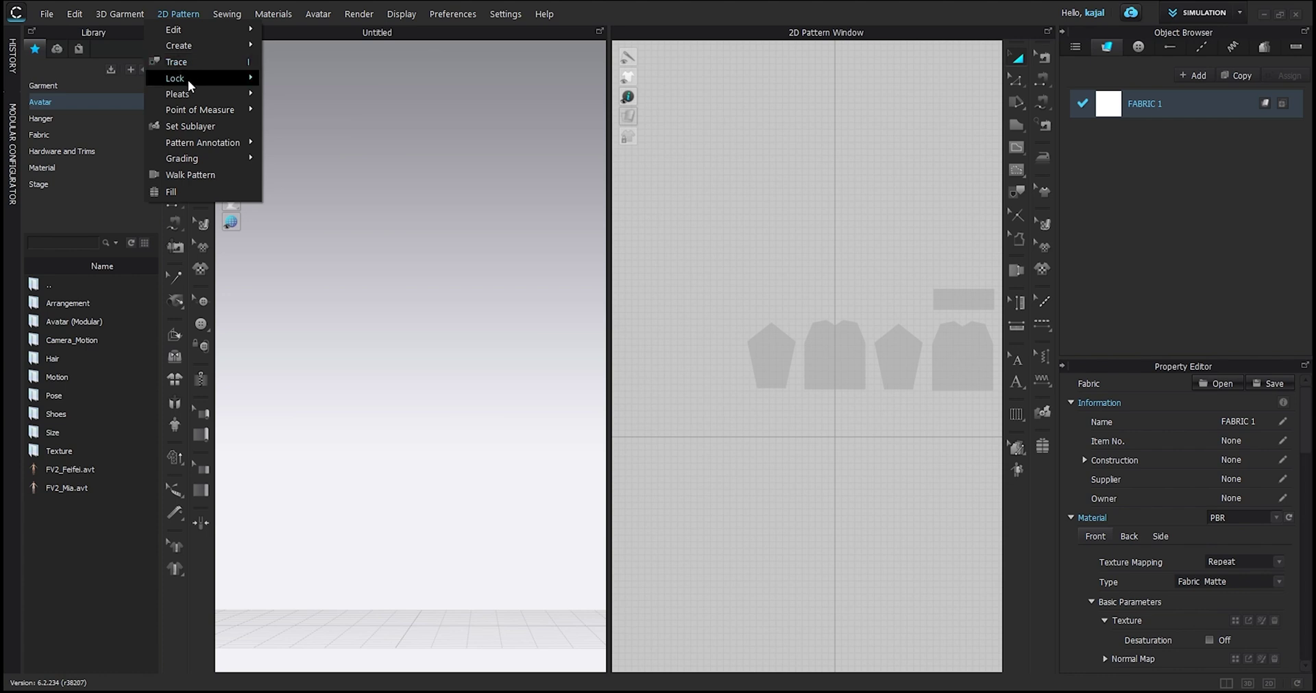
pyautogui.moveTo(193, 94)
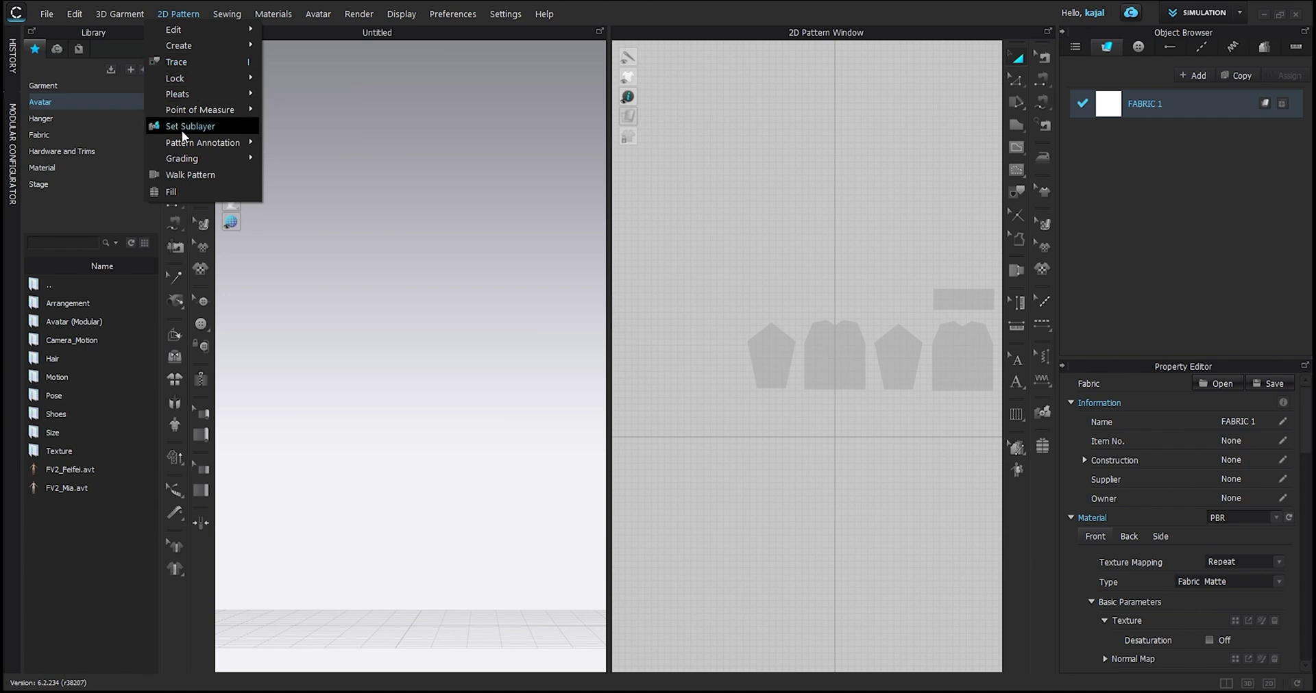
# Examine the available sewing, materials, avatar and render commands, including the piping tools and avatar measurement.
pyautogui.moveTo(228, 15)
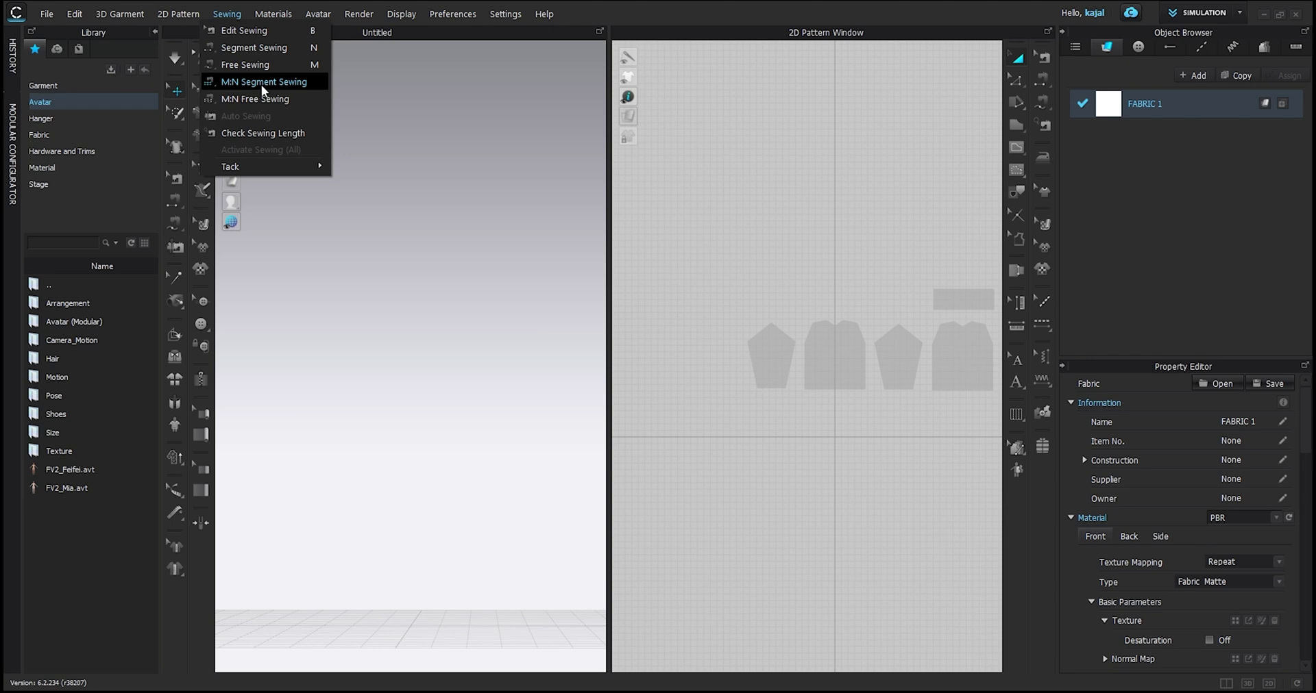
pyautogui.moveTo(268, 19)
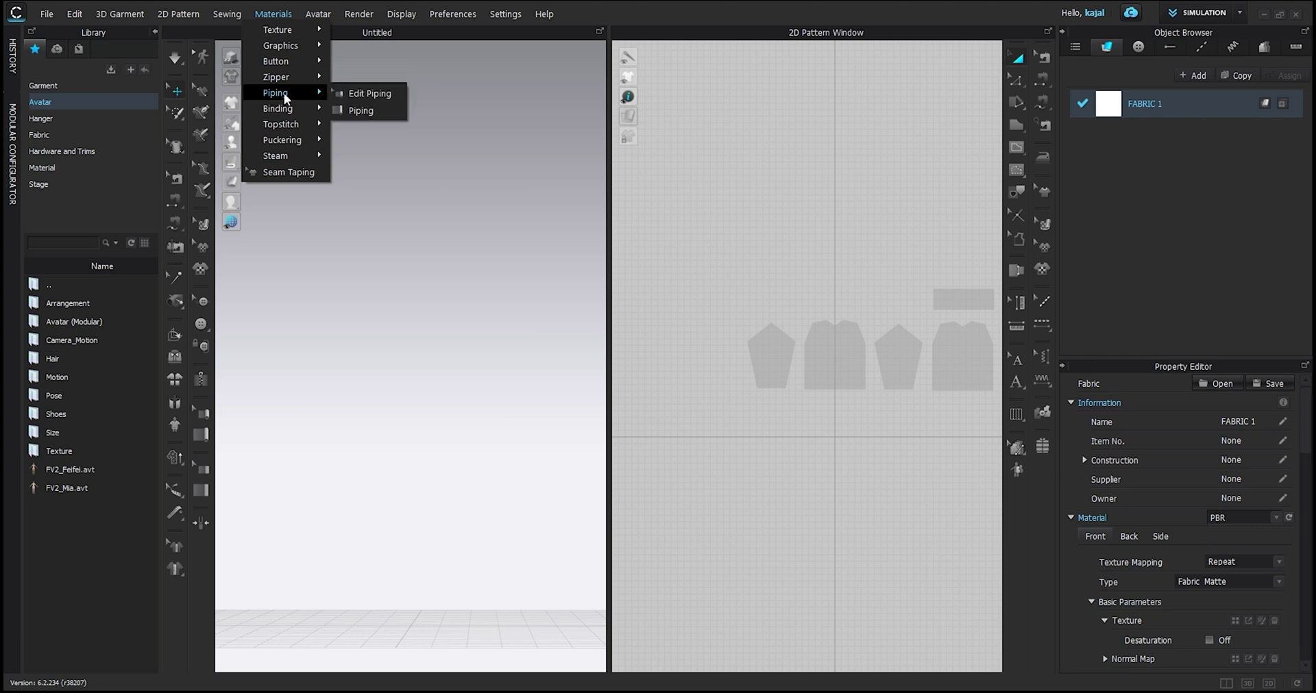
pyautogui.moveTo(274, 110)
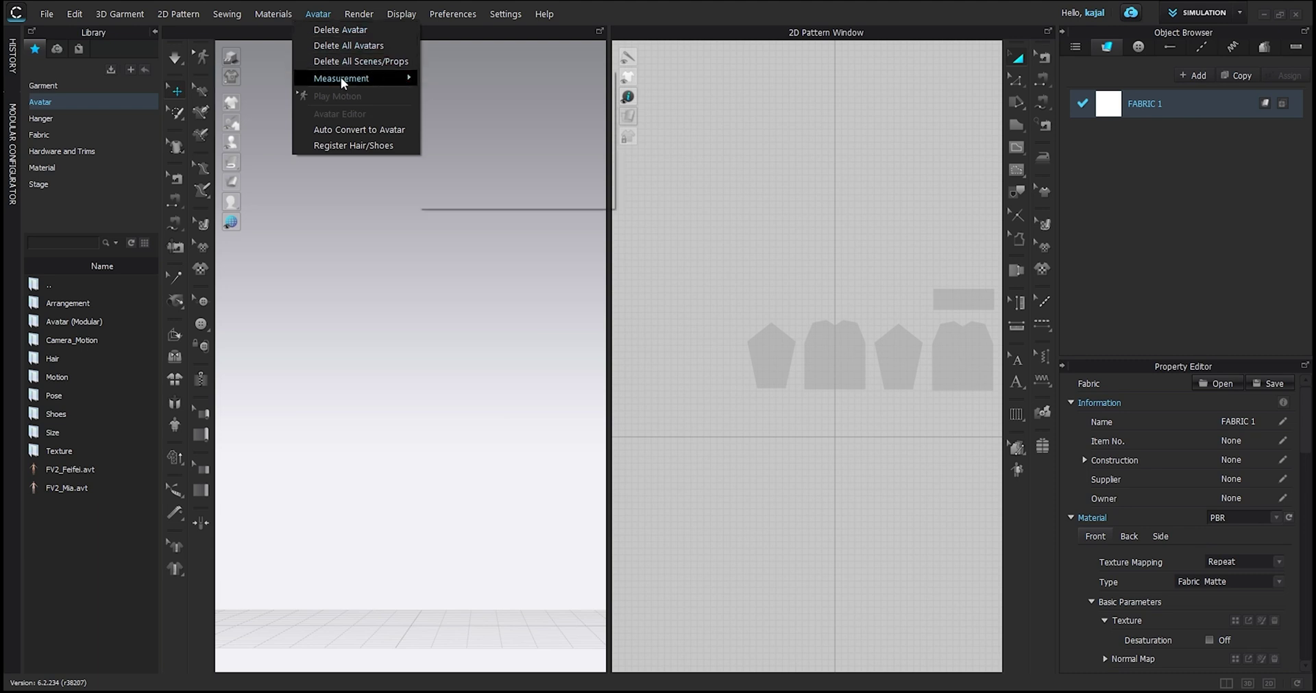
pyautogui.moveTo(340, 76)
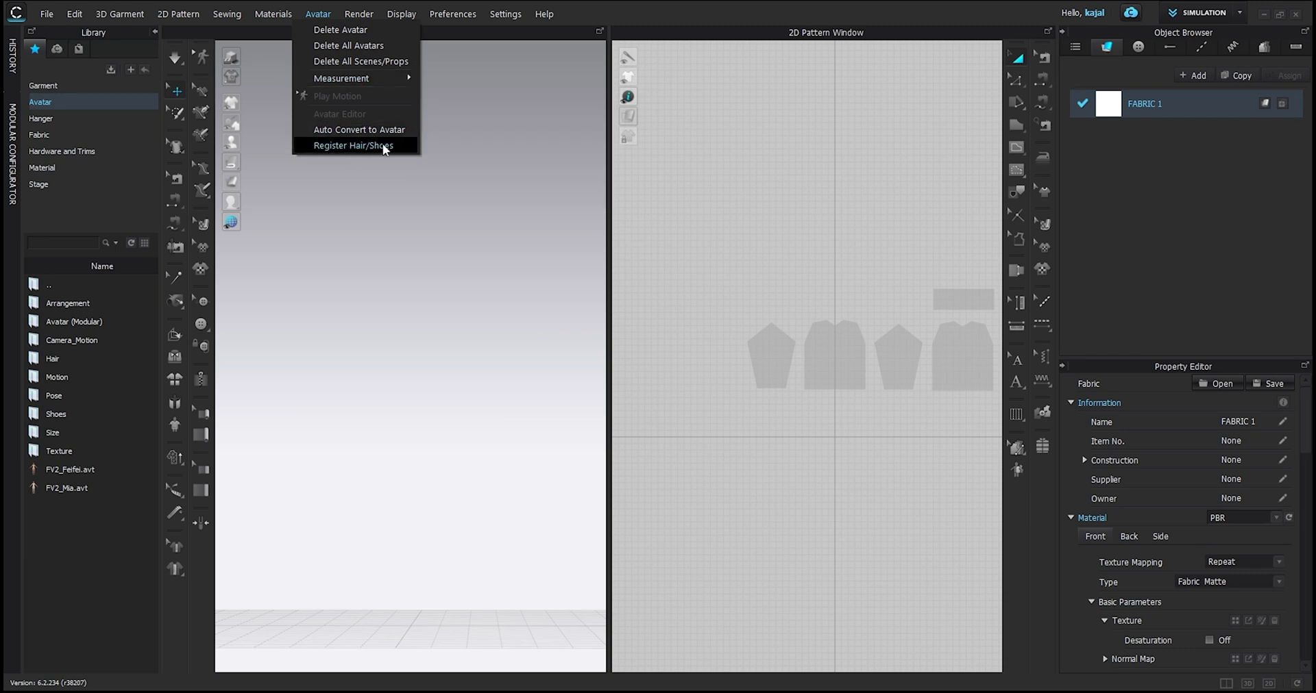
pyautogui.moveTo(357, 15)
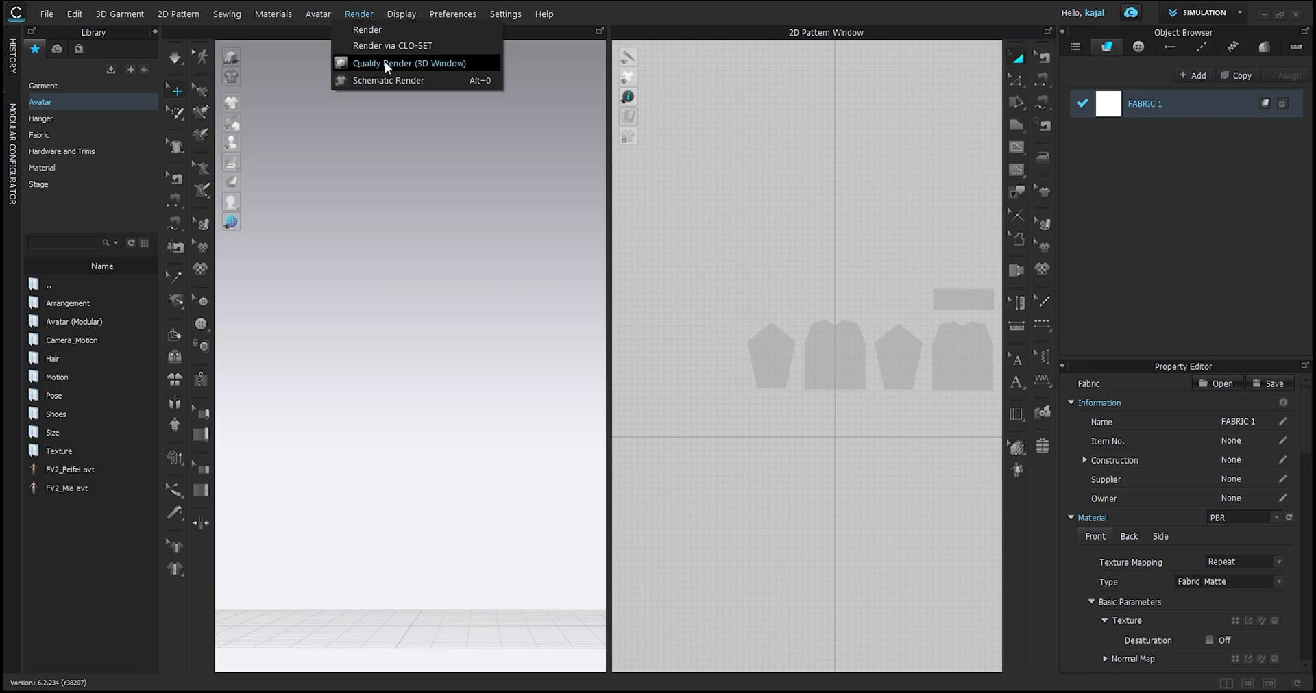
# Examine the display options, including those for 3D trims, 2D information, avatar and environment.
pyautogui.moveTo(401, 13)
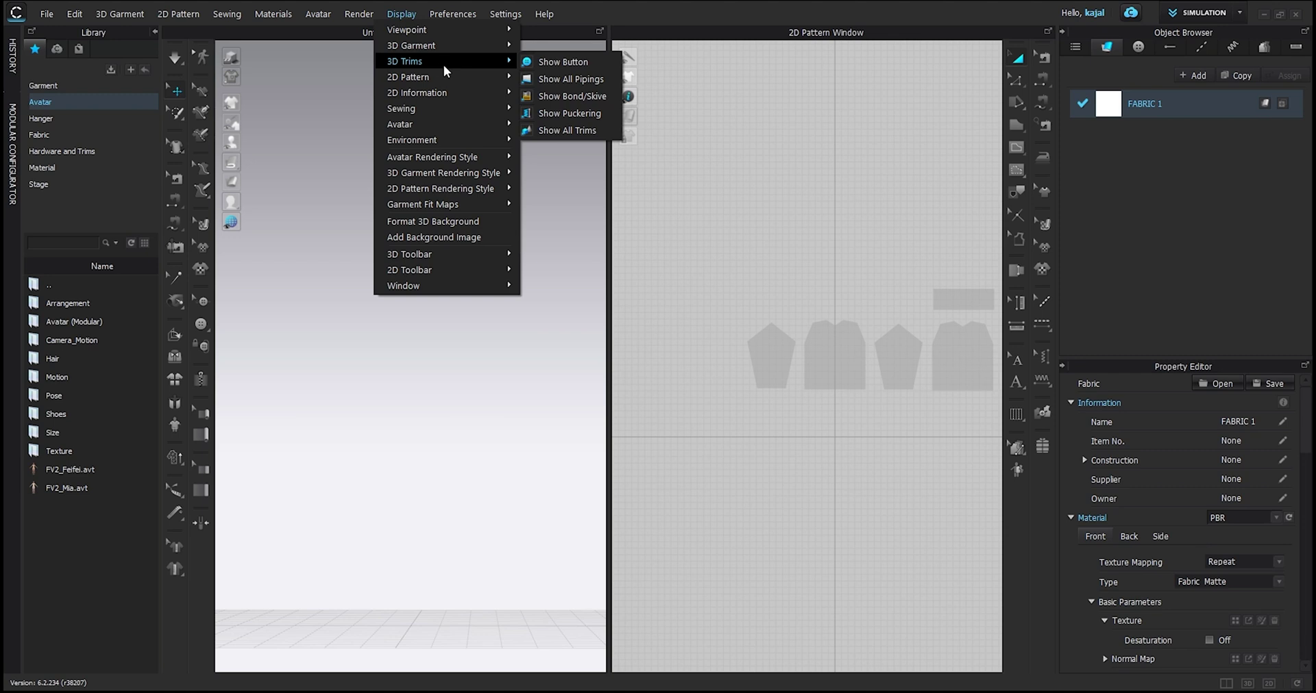
pyautogui.moveTo(427, 80)
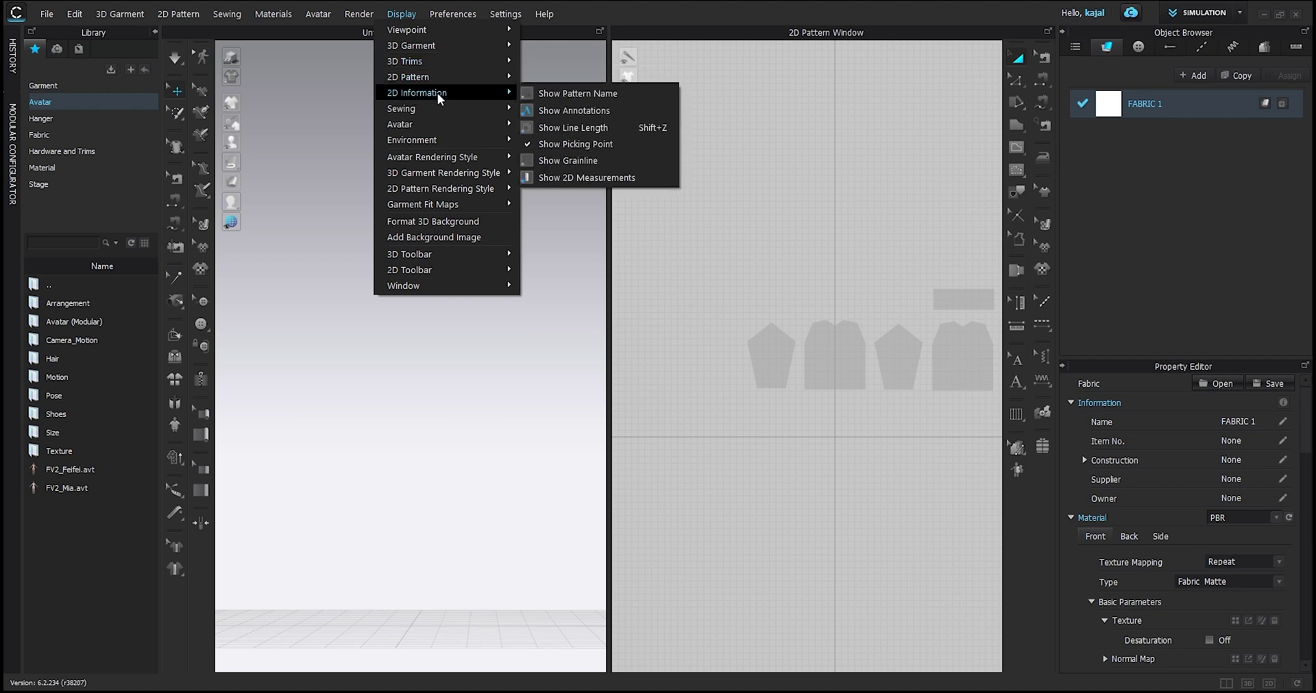
pyautogui.moveTo(417, 111)
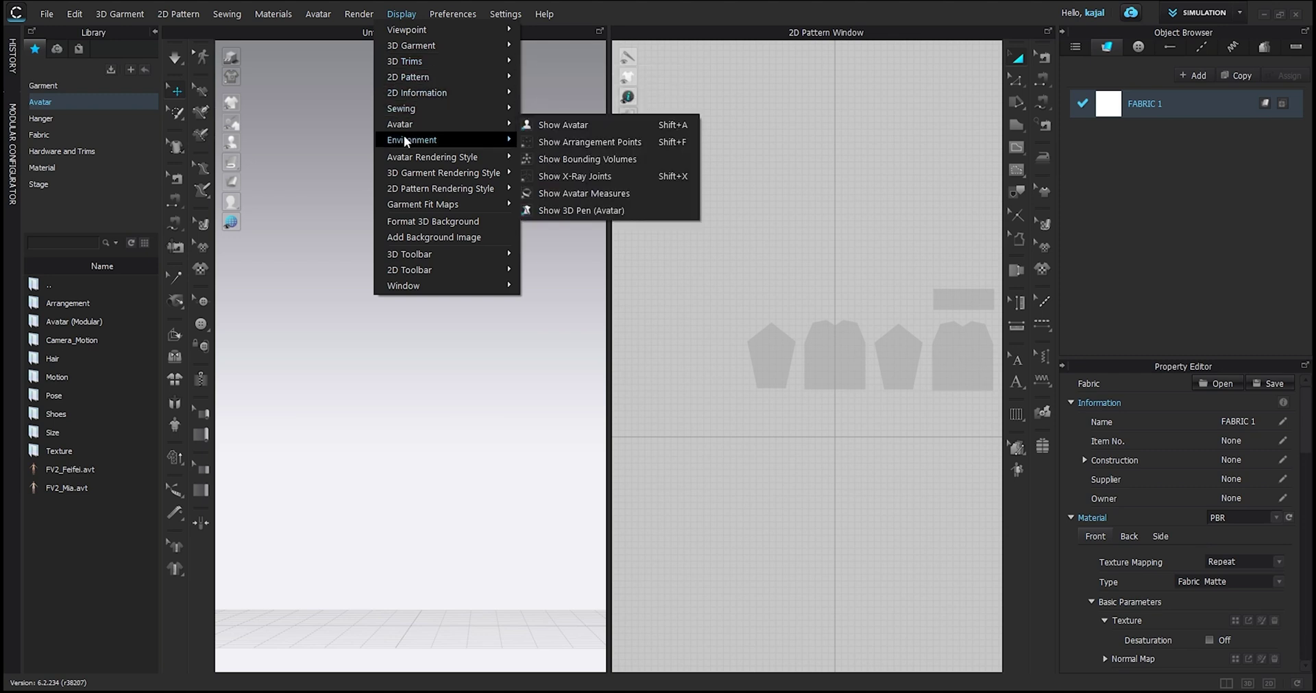
pyautogui.moveTo(409, 135)
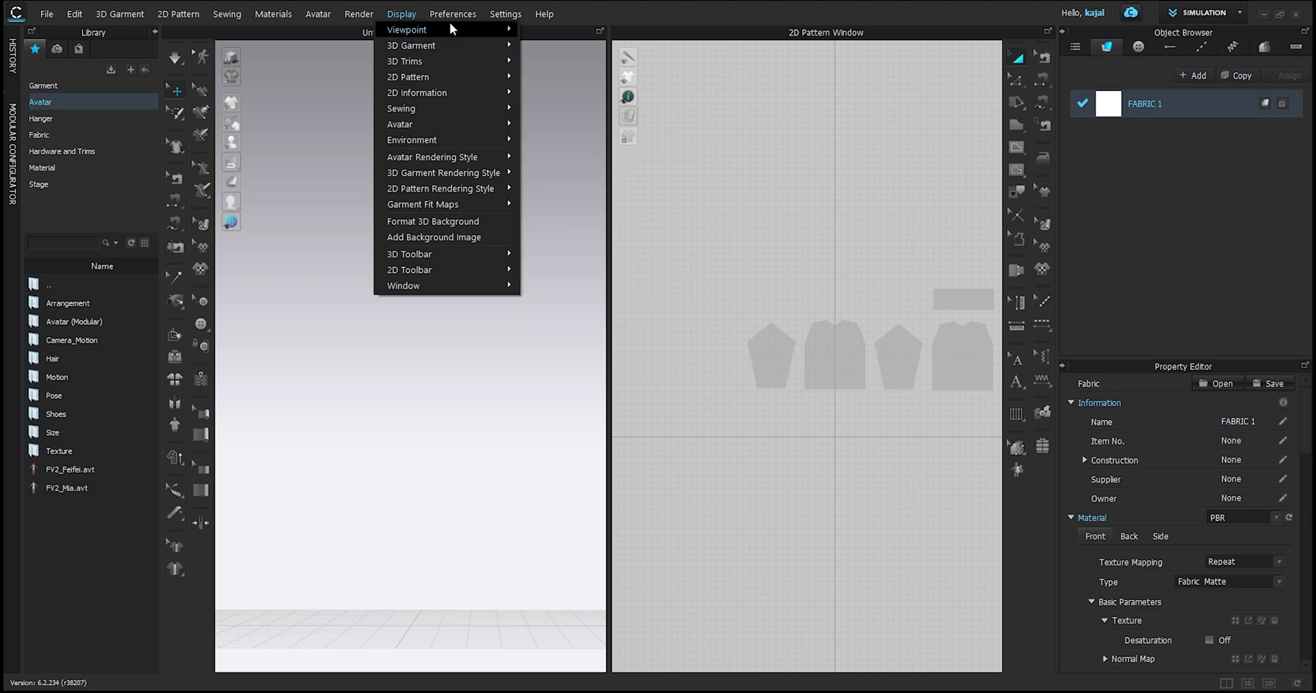
# Examine the preferences, settings and help resources, including simulation and garment fit properties and online tutorials.
pyautogui.moveTo(451, 14)
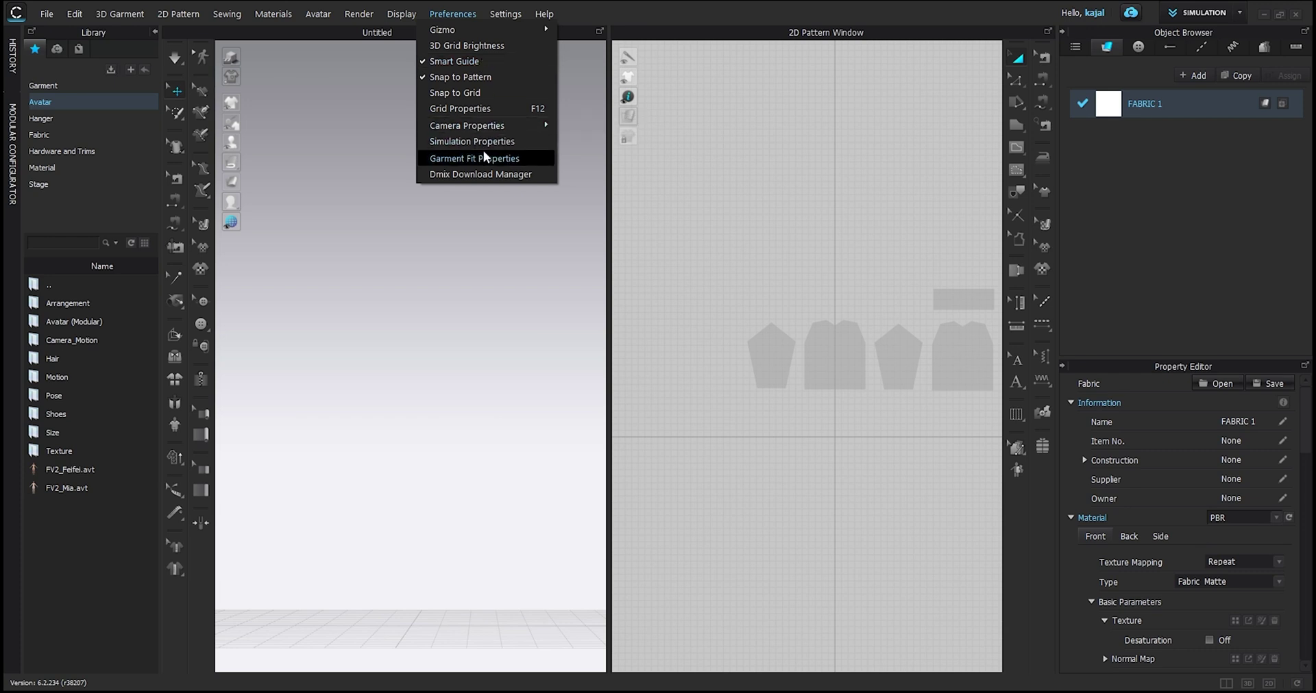
pyautogui.moveTo(507, 14)
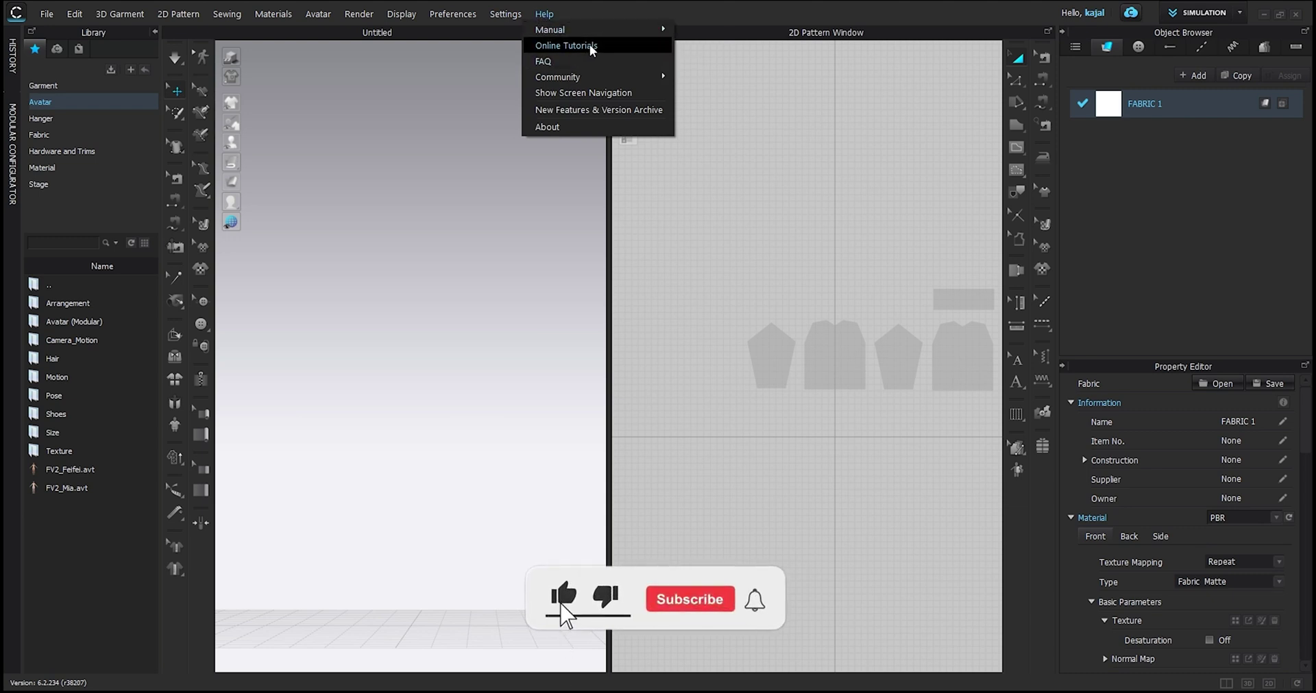
pyautogui.moveTo(581, 75)
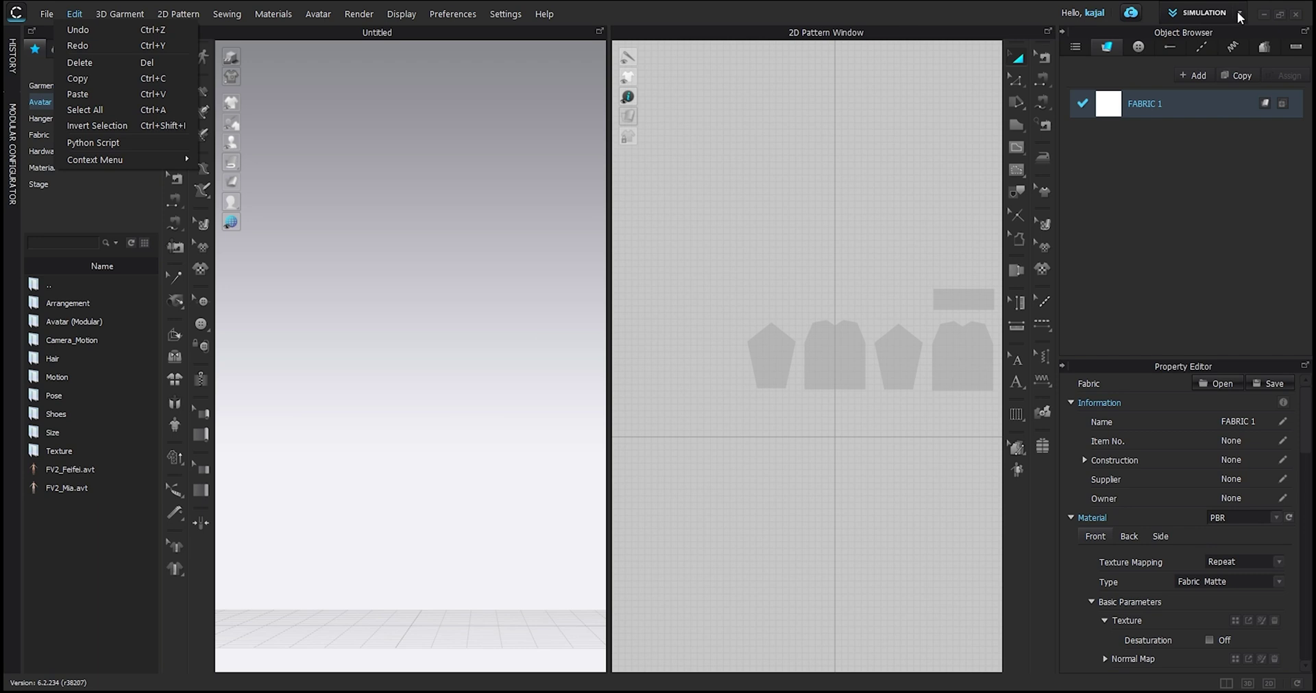
# View the list of workspace modes from Simulation to BOM and close it without leaving the Simulation mode.
pyautogui.click(1239, 12)
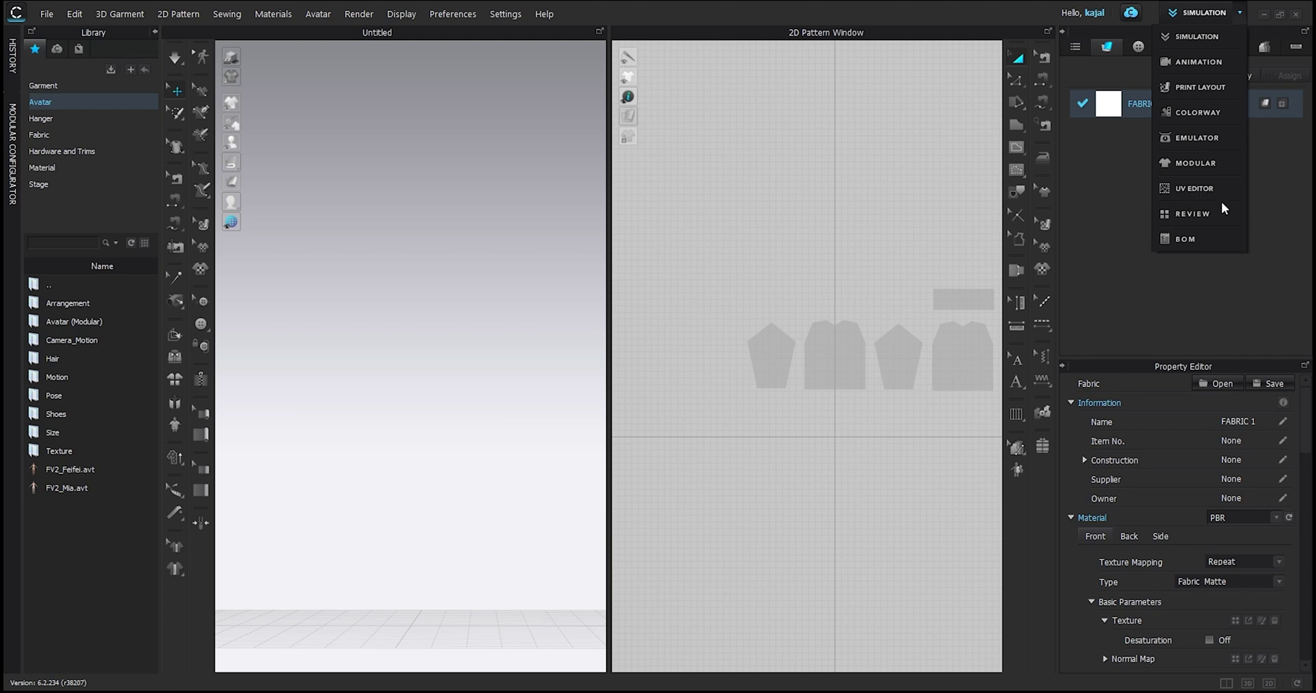
pyautogui.click(1094, 46)
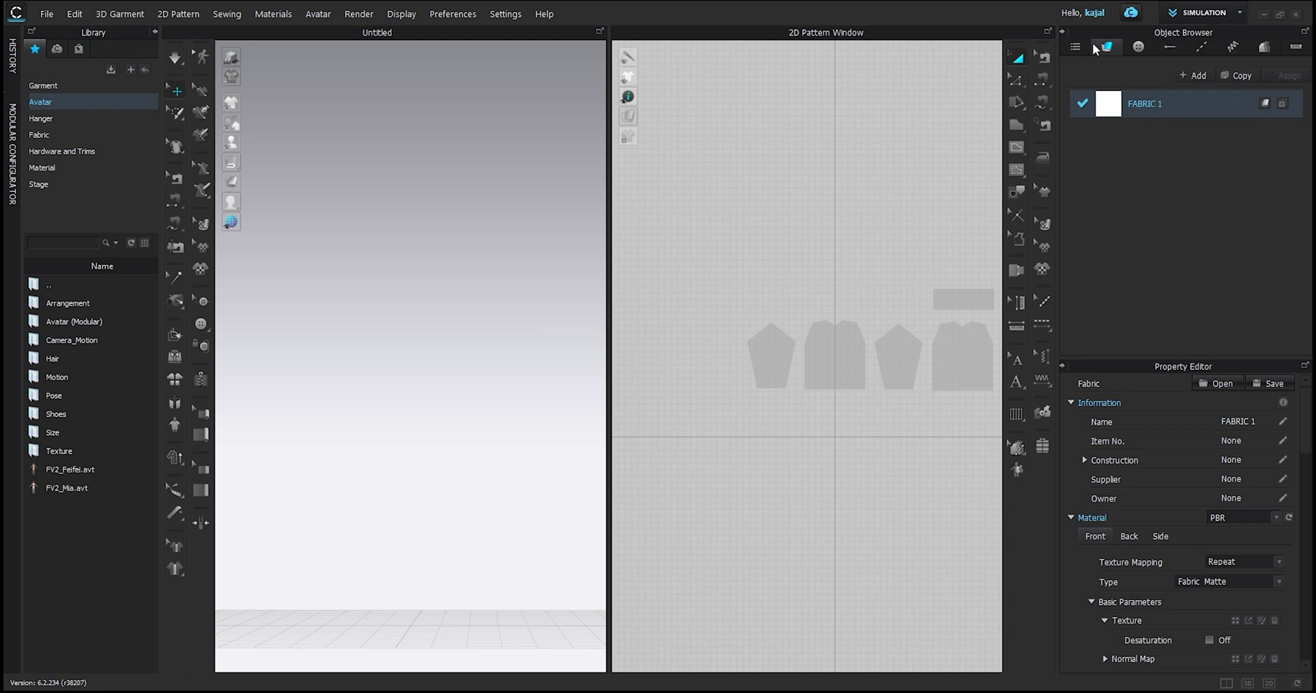